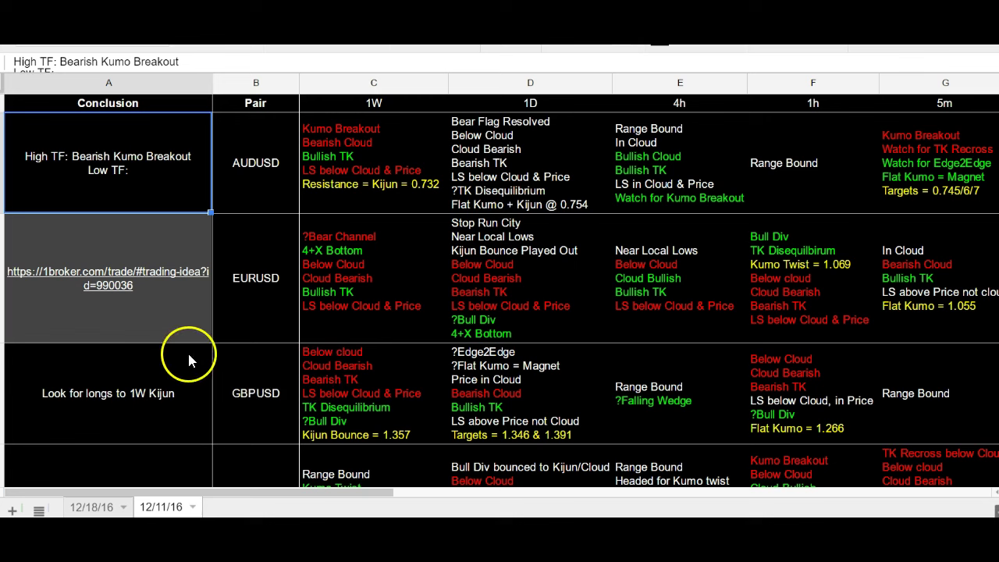
# Step: Open the 12/18/16 sheet and review the conclusions and timeframe notes for all listed currency pairs
pyautogui.moveTo(191, 332)
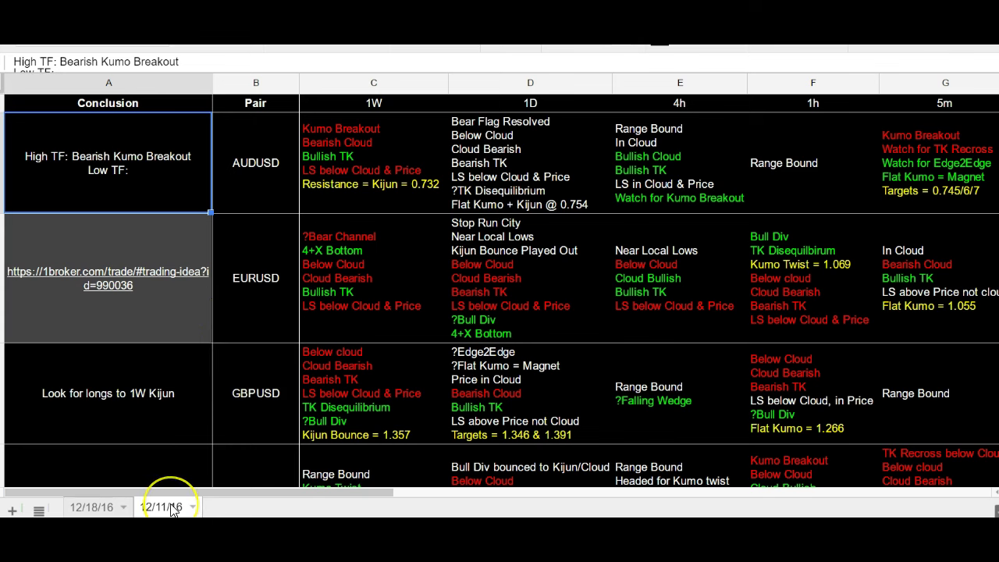
pyautogui.click(97, 508)
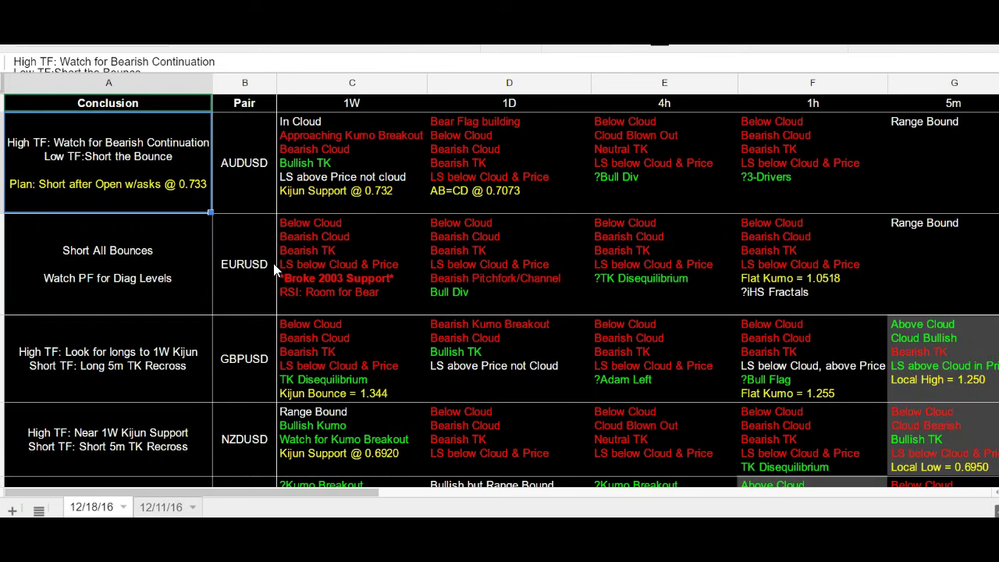
pyautogui.scroll(-3, 476, 261)
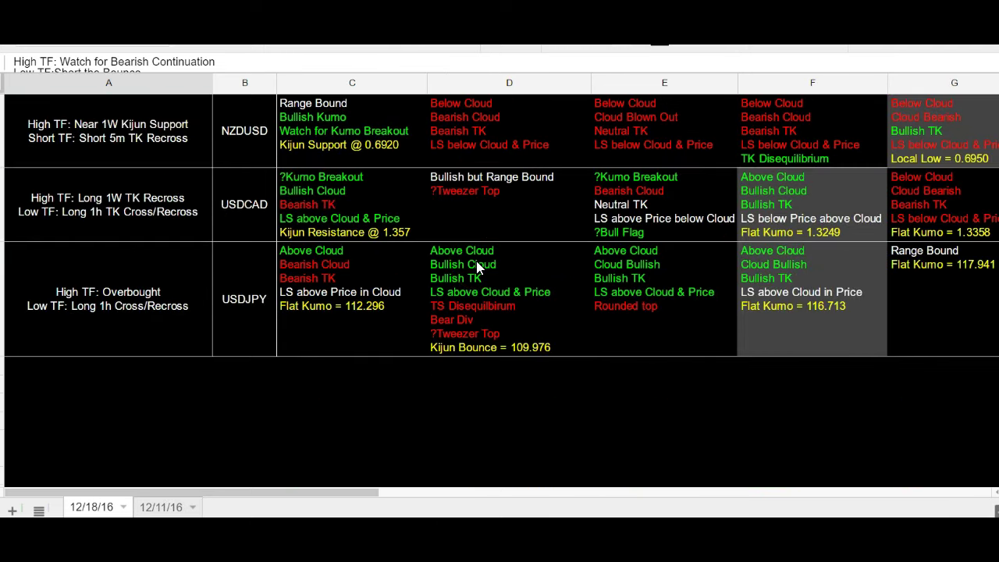
pyautogui.scroll(2, 443, 265)
pyautogui.scroll(2, 444, 264)
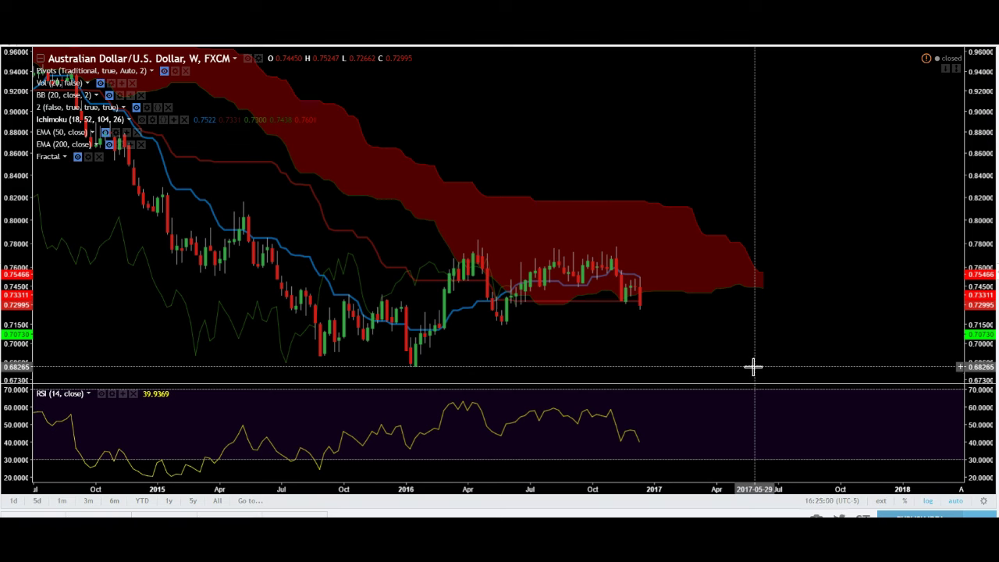
# Step: Switch to TradingView, inspect the latest AUDUSD weekly candles against the cloud, and show the chart's hidden drawings
pyautogui.click(759, 367)
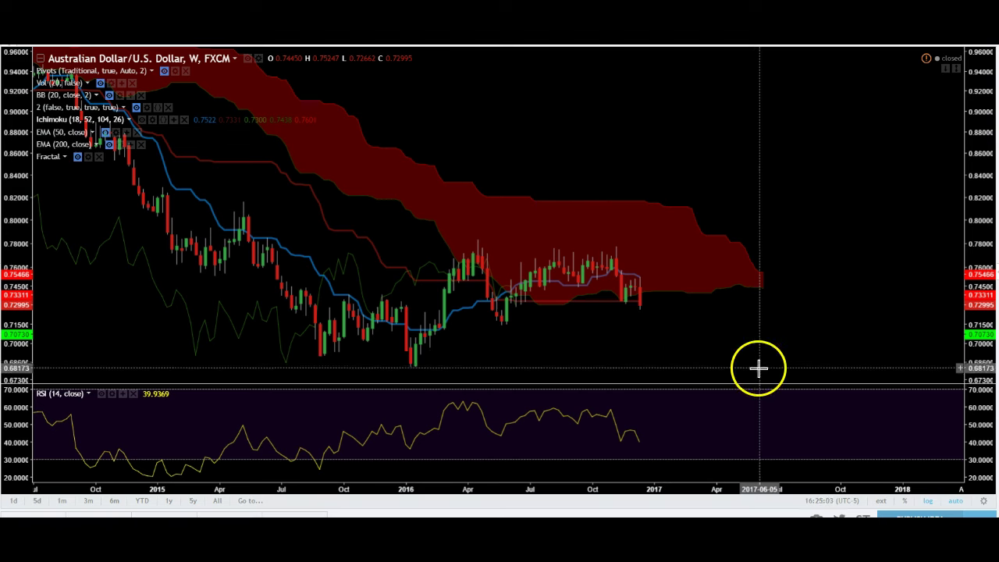
pyautogui.click(676, 355)
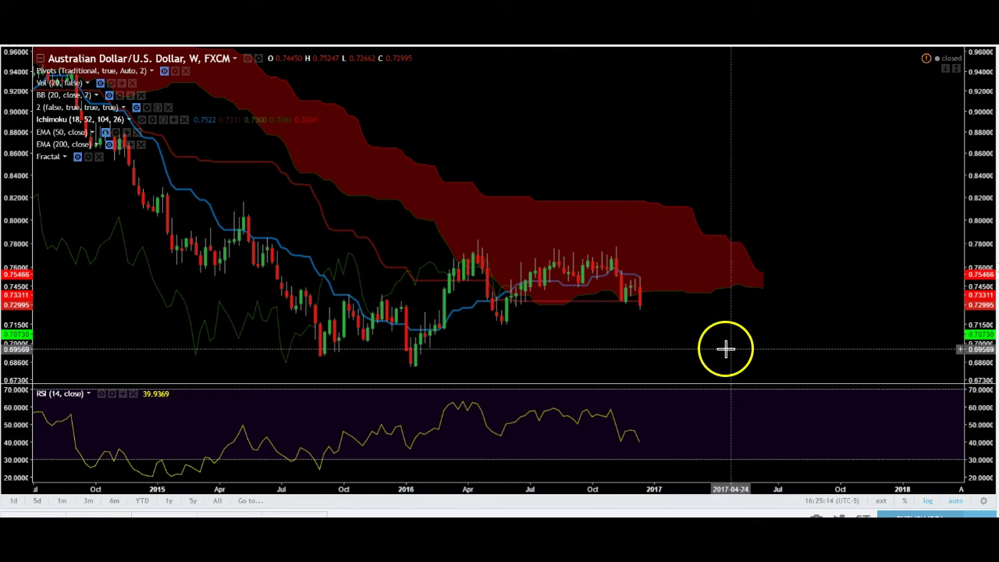
pyautogui.click(638, 305)
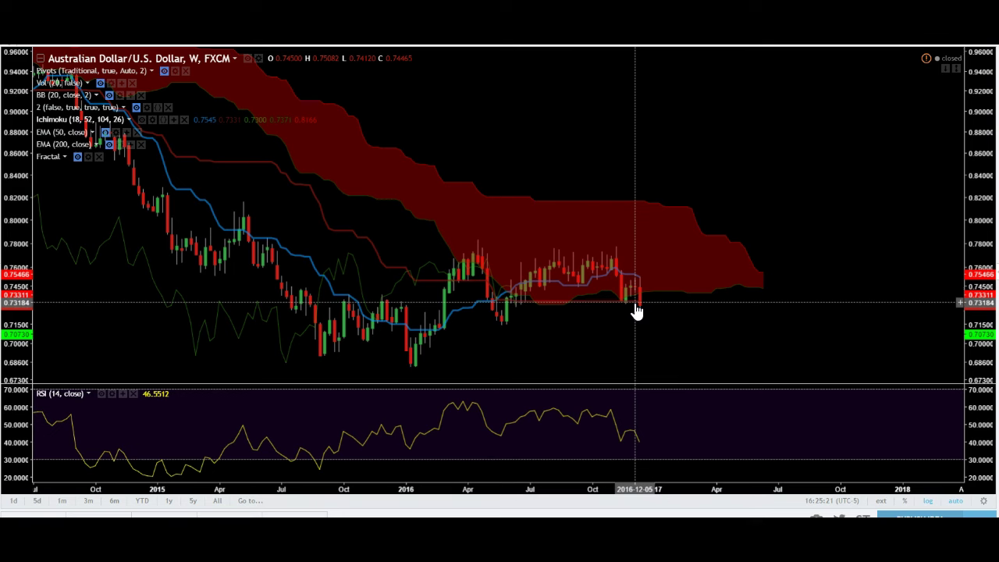
pyautogui.click(636, 307)
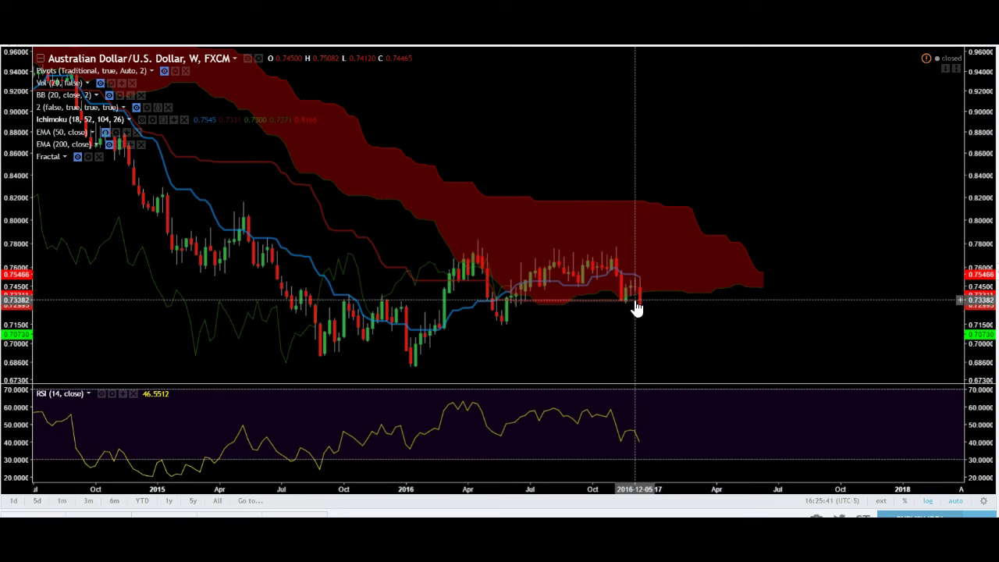
pyautogui.click(549, 325)
pyautogui.click(602, 300)
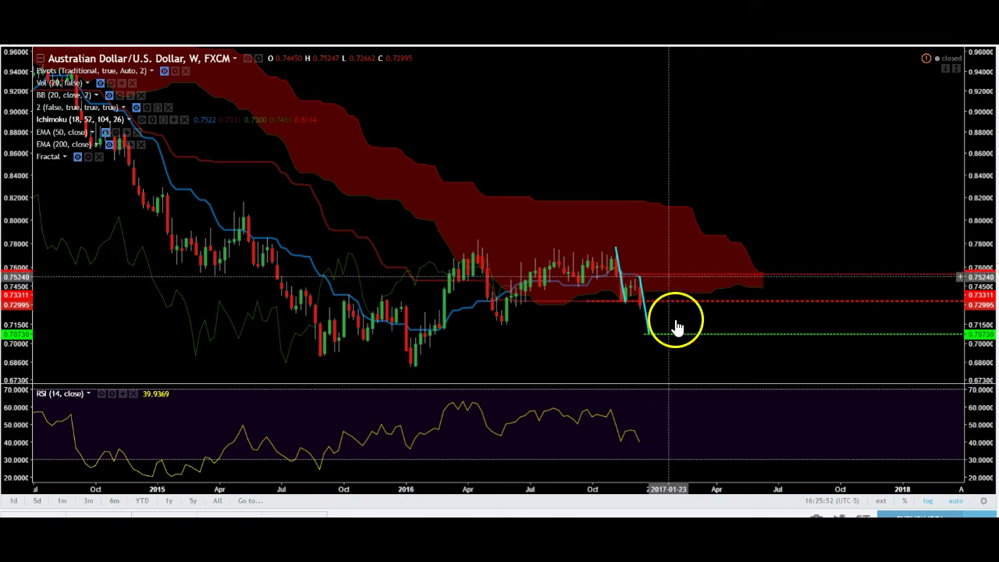
# Step: Switch AUDUSD to the daily timeframe and compress the price scale to fit the projected leg down to 0.70730
pyautogui.click(207, 32)
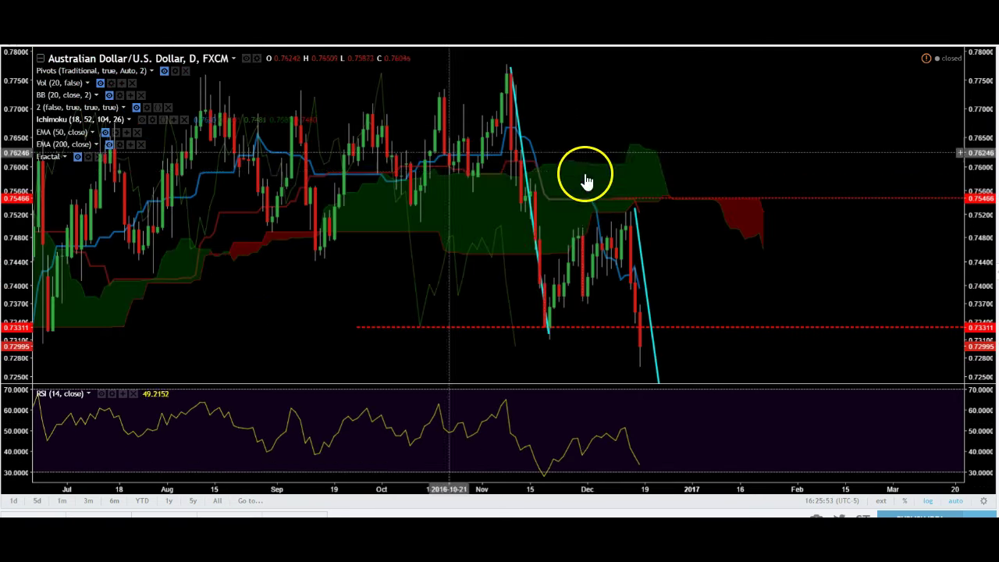
pyautogui.moveTo(975, 188); pyautogui.dragTo(976, 227)
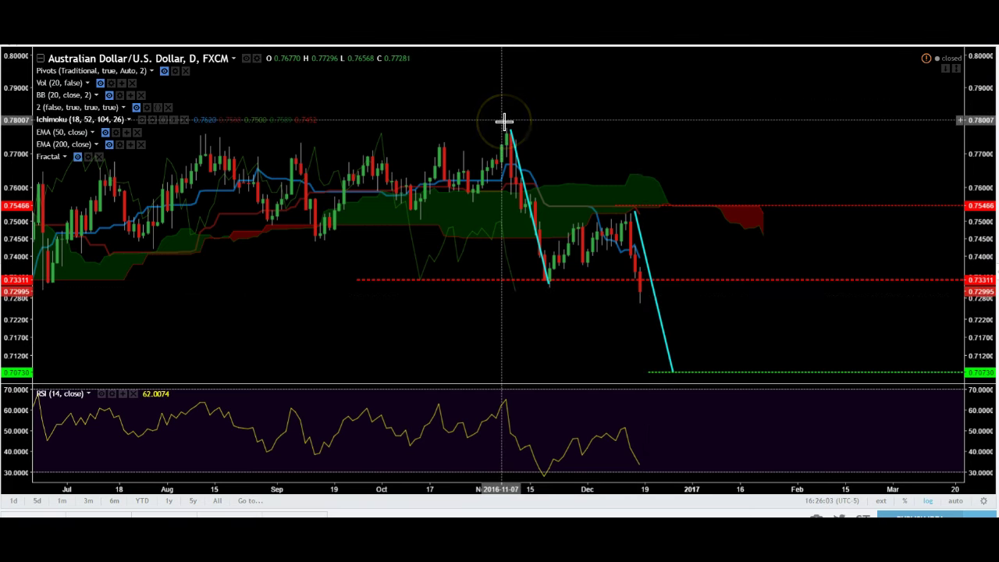
pyautogui.click(707, 328)
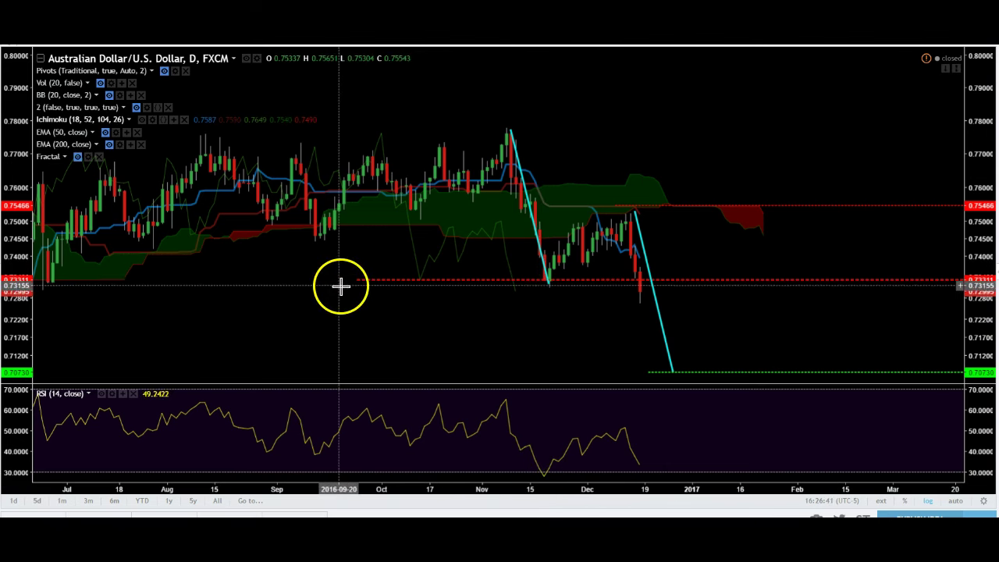
# Step: Return AUDUSD to the weekly timeframe and review its longer price history back to 2013
pyautogui.press('w')
pyautogui.press('Return')
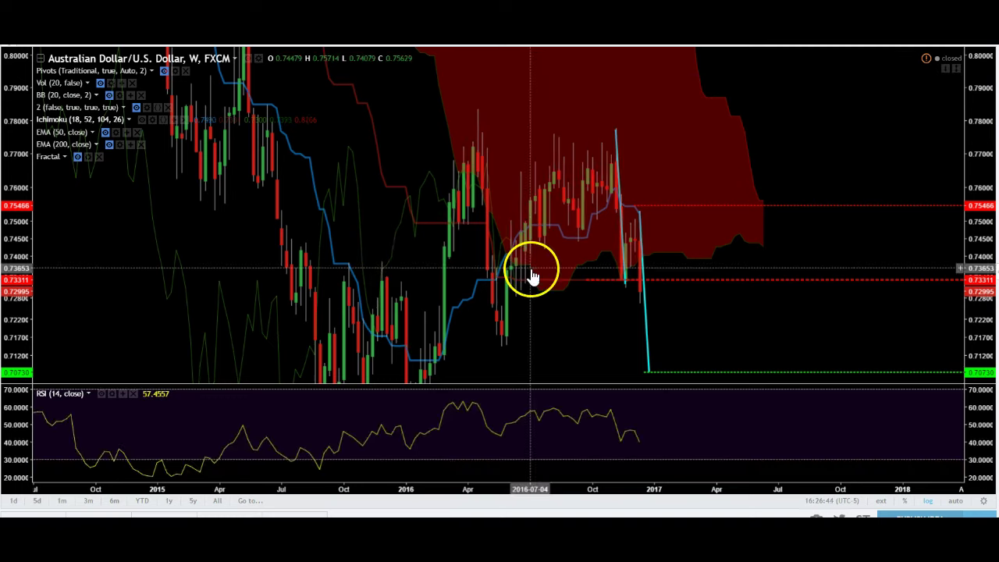
pyautogui.scroll(-3, 531, 278)
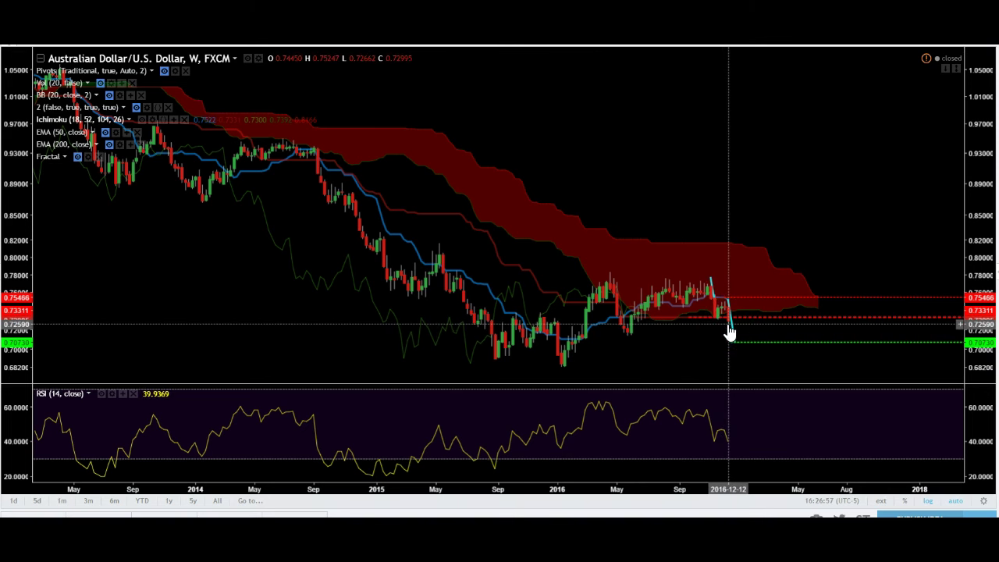
# Step: Review AUDUSD on the 60-minute and 5-minute timeframes, comparing price with the 0.73311 level and the cloud
pyautogui.click(100, 107)
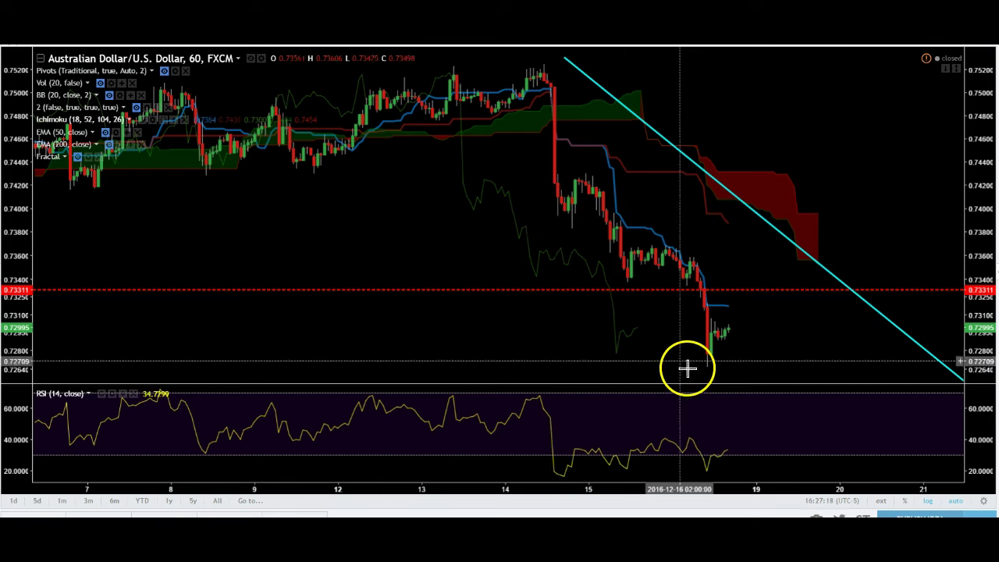
pyautogui.click(790, 235)
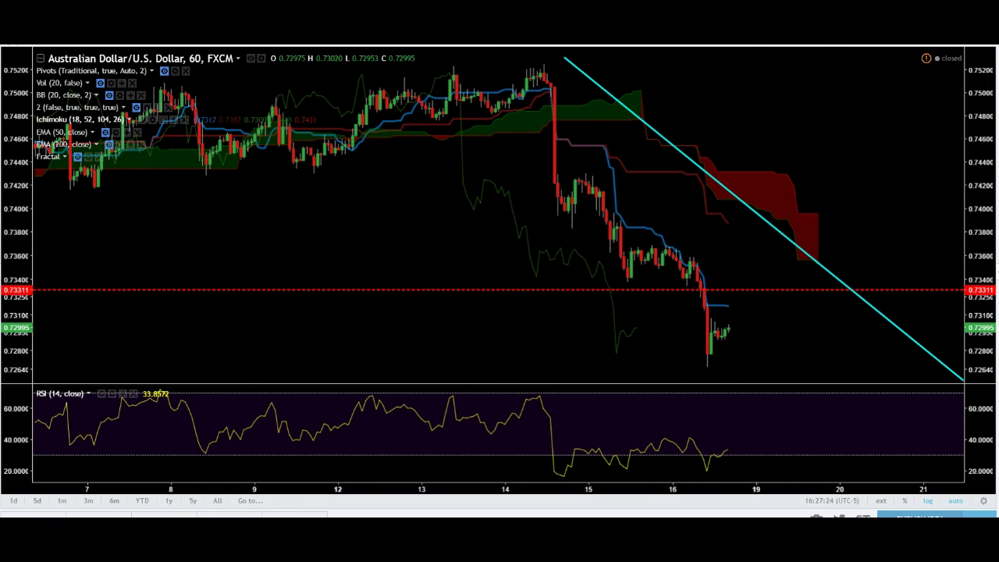
pyautogui.click(743, 290)
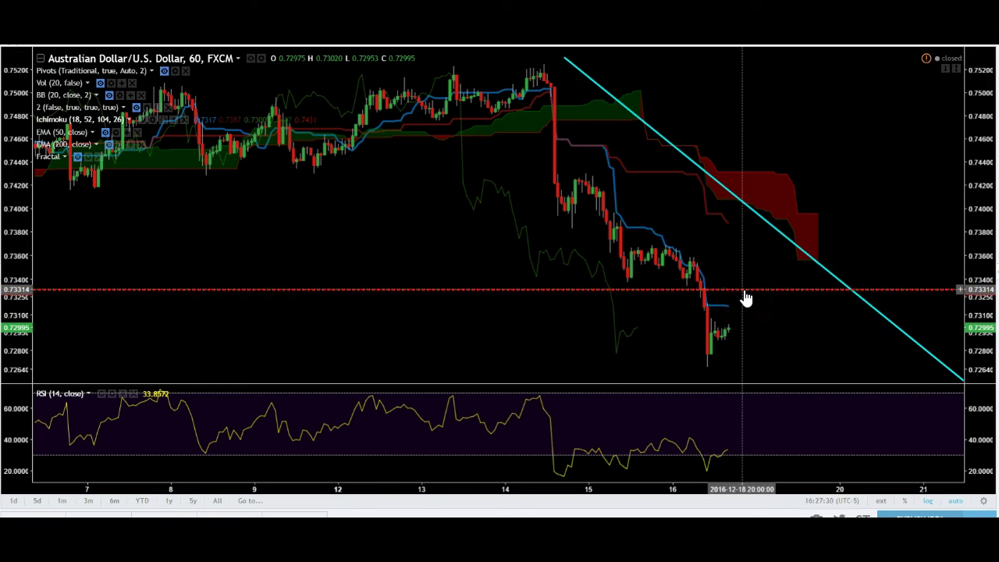
pyautogui.click(88, 45)
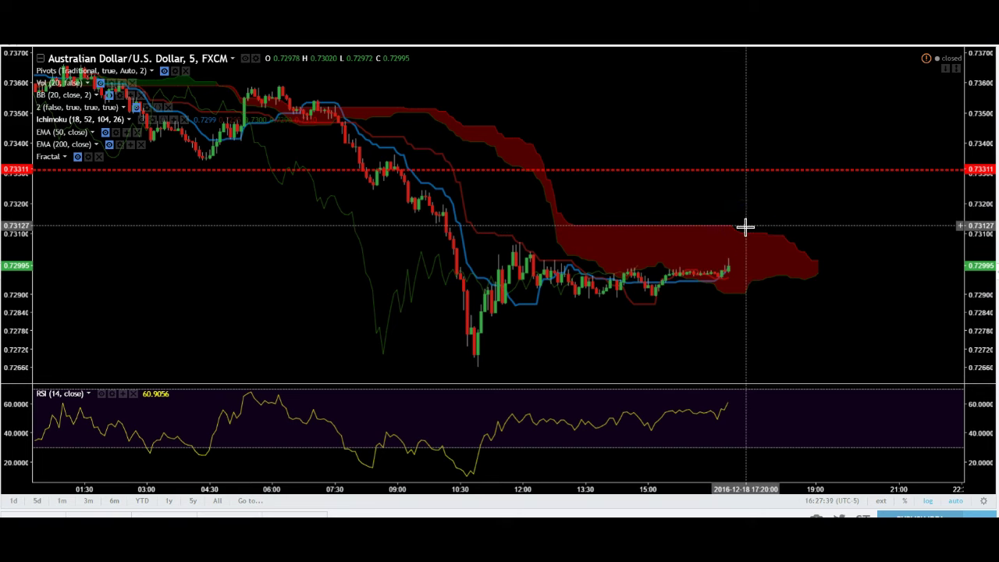
pyautogui.click(680, 187)
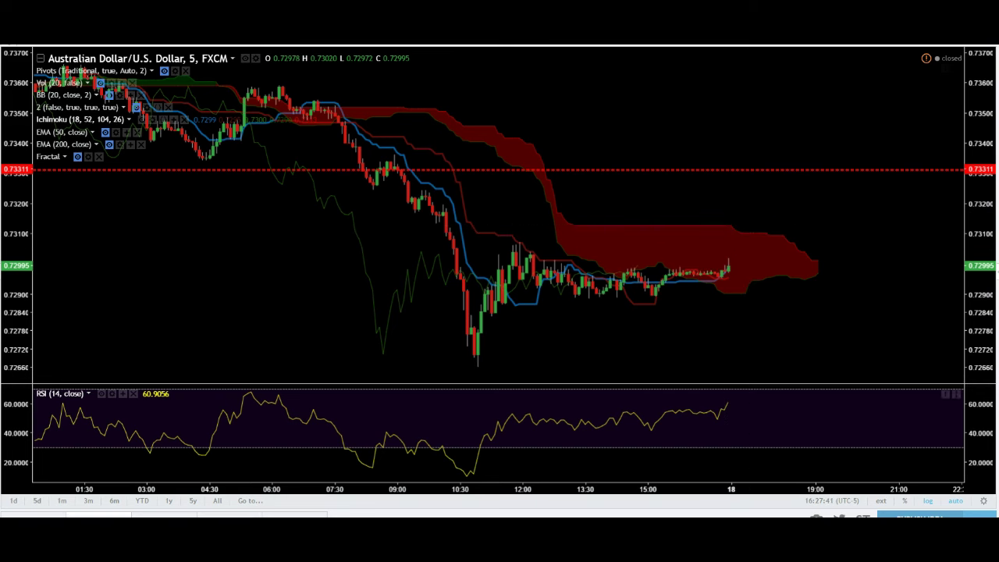
# Step: Open the EURUSD weekly chart and examine the 2015–2016 lows against the latest candles
pyautogui.click(296, 342)
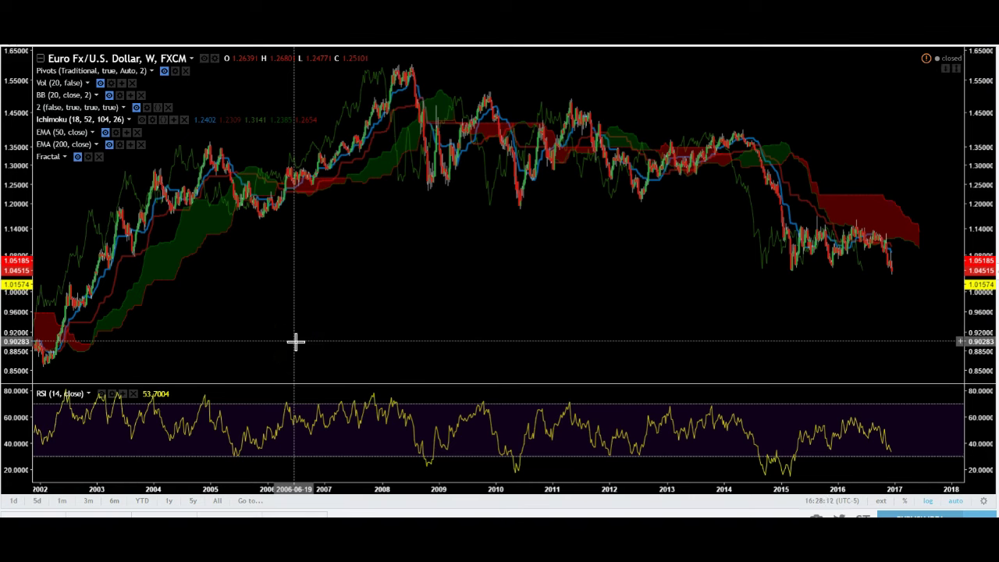
pyautogui.click(703, 379)
pyautogui.click(870, 281)
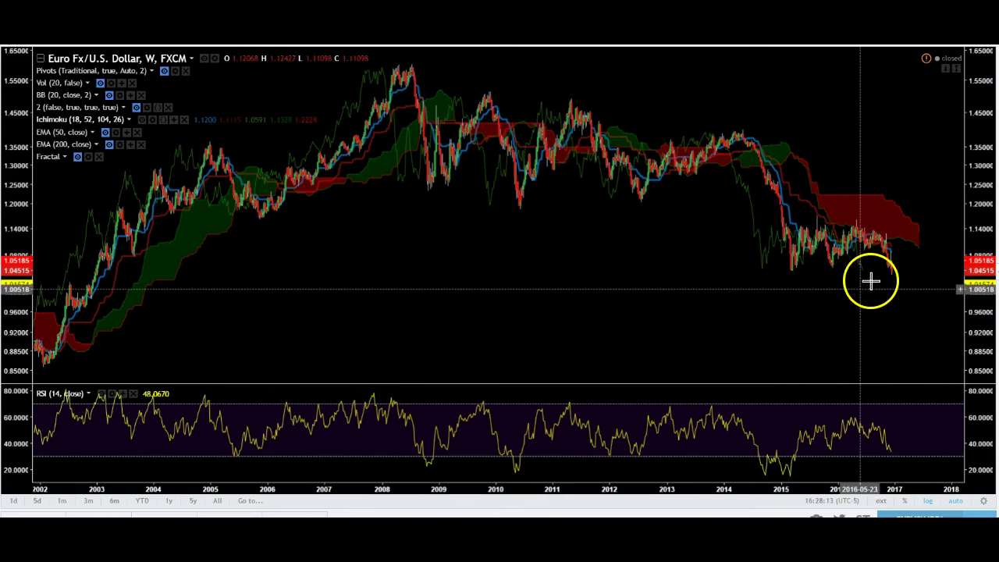
pyautogui.click(796, 270)
pyautogui.click(865, 277)
pyautogui.click(803, 272)
pyautogui.click(847, 273)
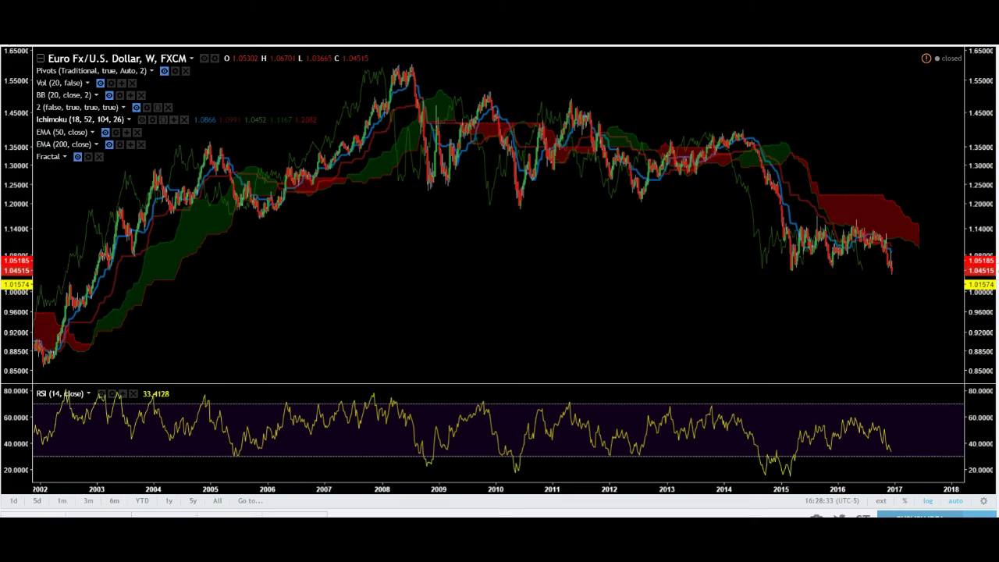
# Step: Show the hidden drawings on the EURUSD weekly chart and trace the 1.01574 level from 2002 to the present
pyautogui.click(283, 294)
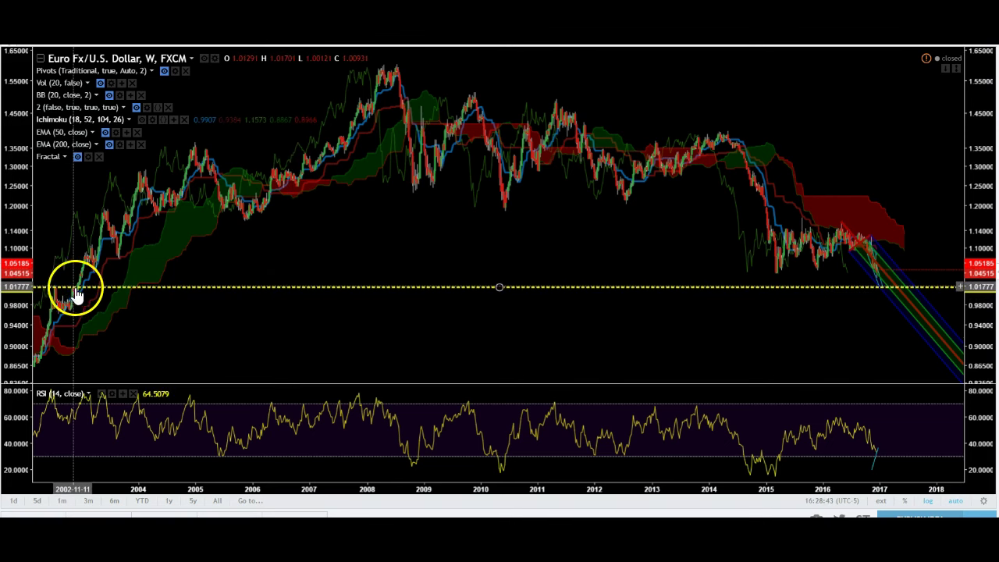
pyautogui.moveTo(62, 295); pyautogui.dragTo(870, 297)
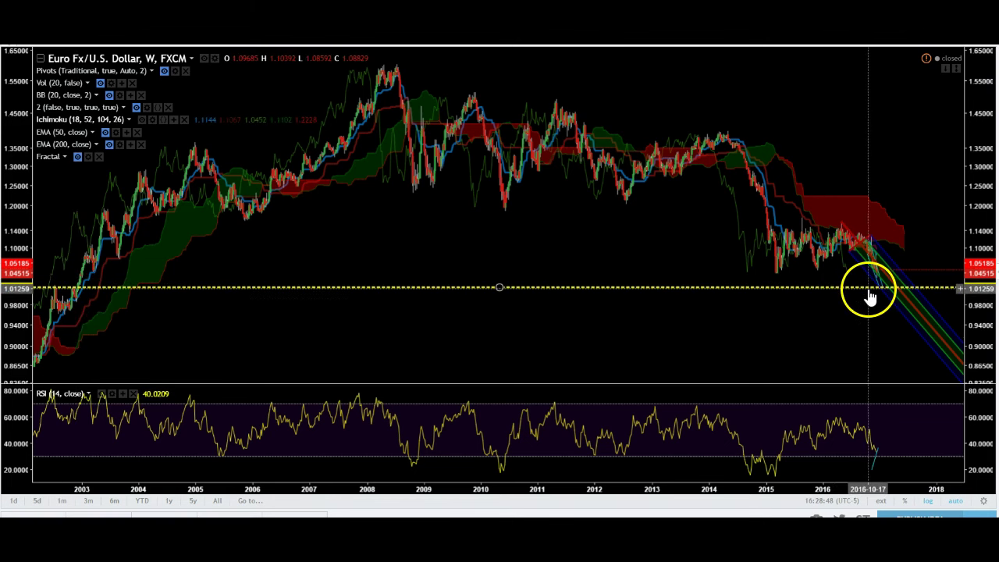
pyautogui.click(856, 310)
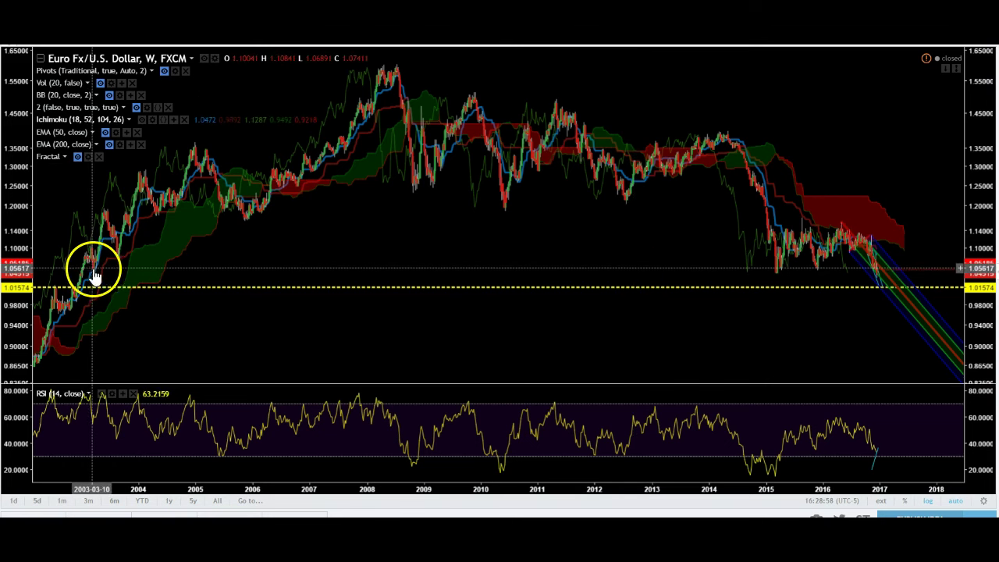
# Step: Look closely at the EURUSD weekly pitchfork around 2016–2017 and switch the chart to the daily timeframe
pyautogui.scroll(4, 602, 239)
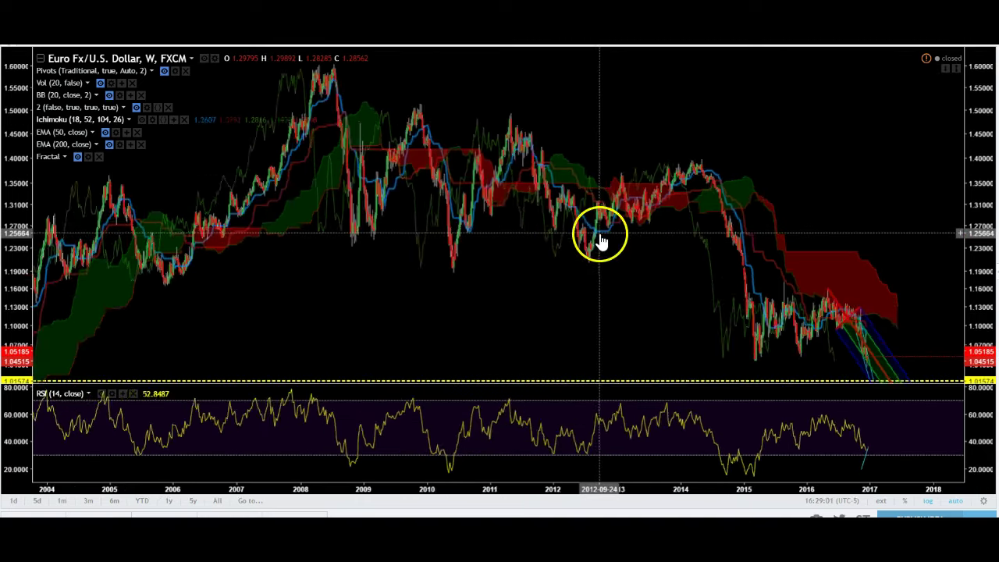
pyautogui.scroll(5, 602, 241)
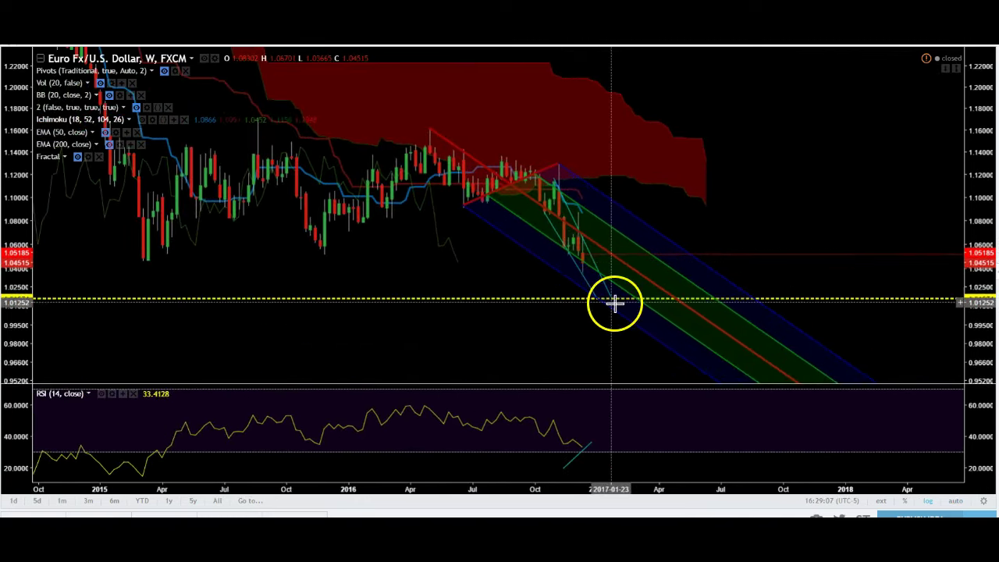
pyautogui.scroll(-3, 396, 206)
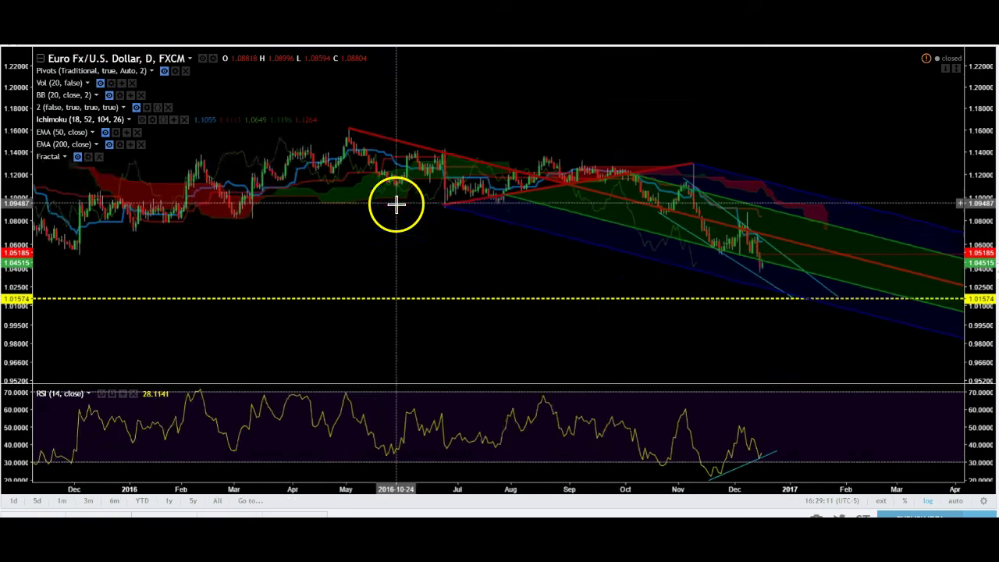
# Step: Examine the pitchfork and the falling channel on the EURUSD daily chart down to the 1.01574 level
pyautogui.moveTo(692, 305); pyautogui.dragTo(544, 322)
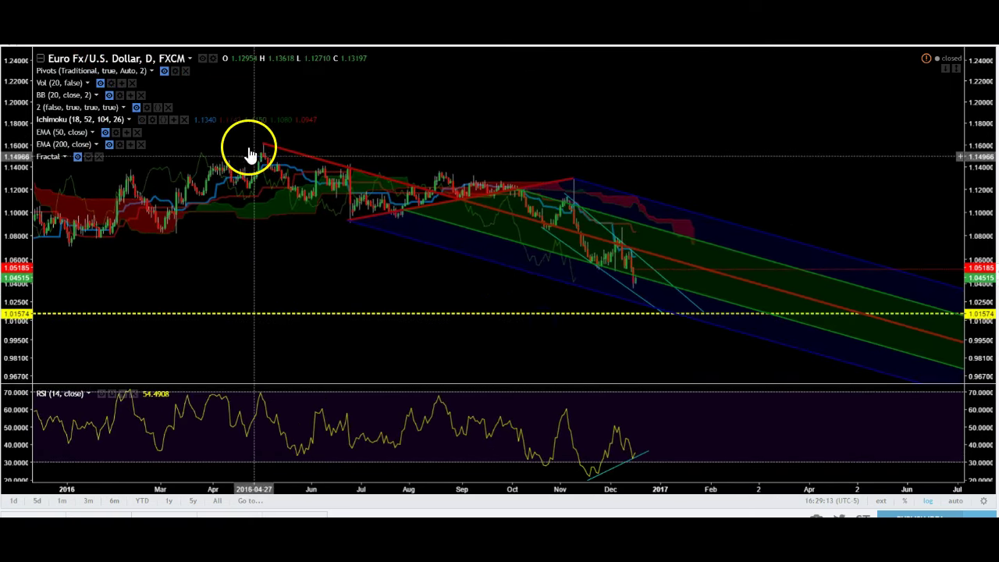
pyautogui.click(597, 269)
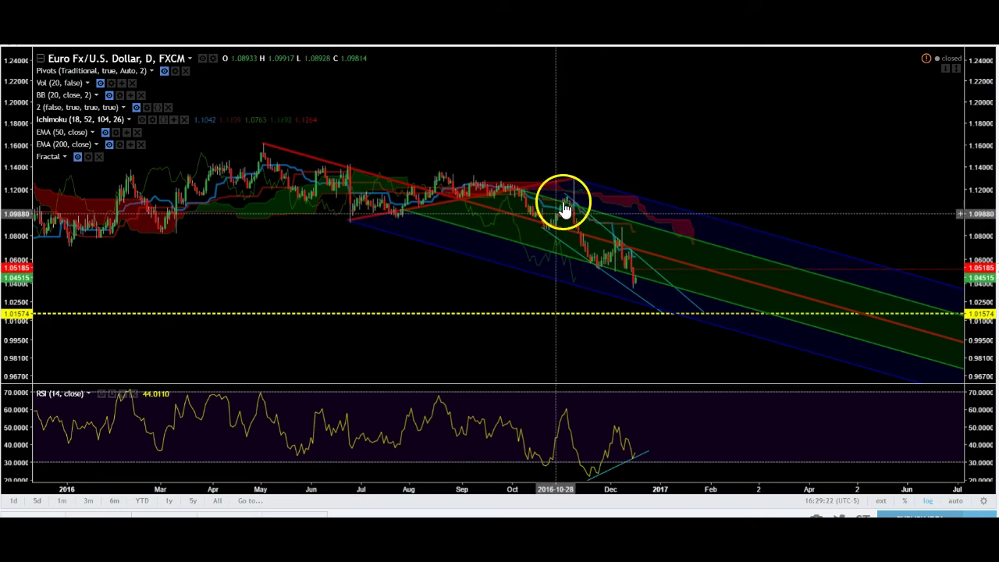
pyautogui.click(608, 295)
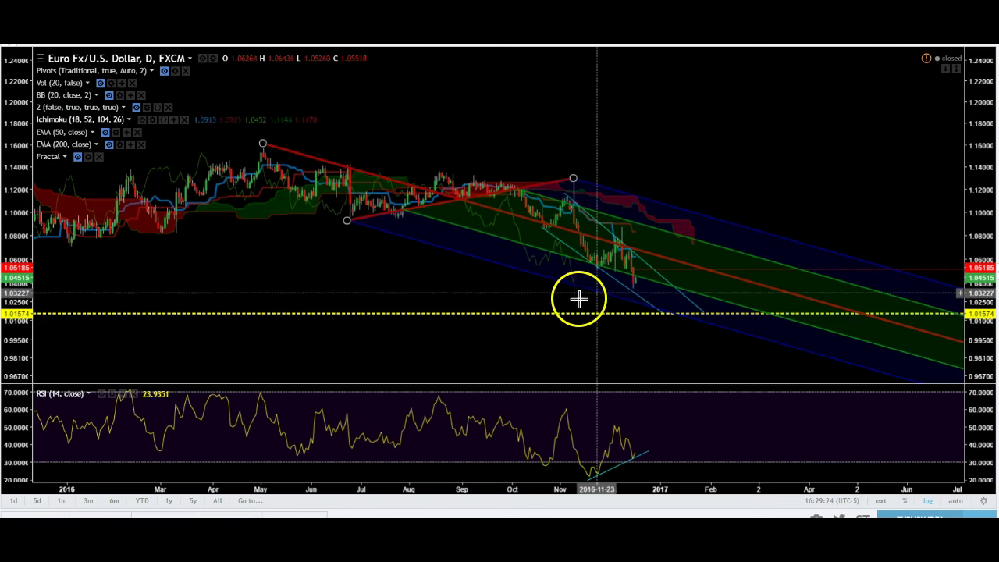
pyautogui.click(686, 314)
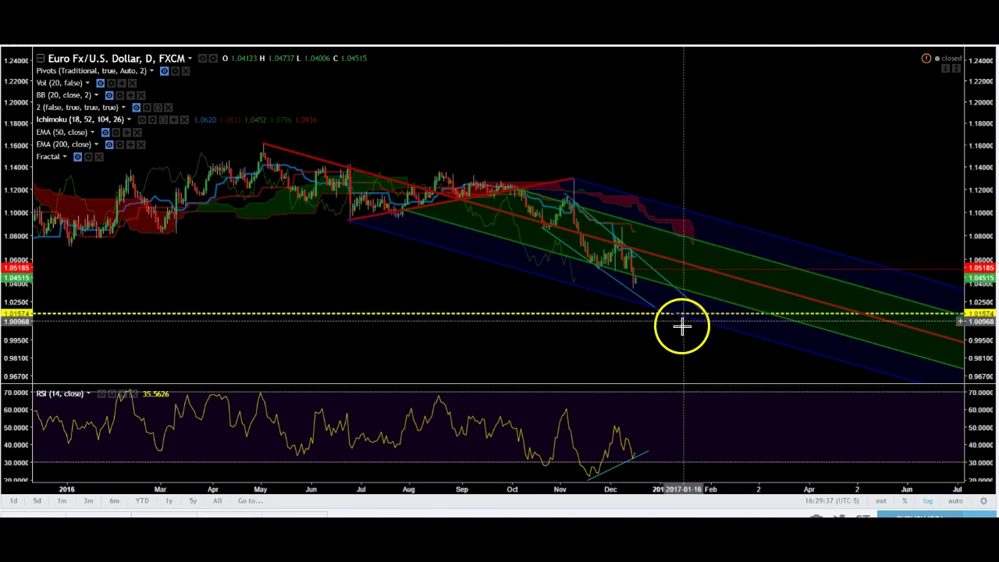
# Step: Check the RSI trendline, switch EURUSD to the 240-minute timeframe, and rescale prices to enlarge the recent candles
pyautogui.click(594, 478)
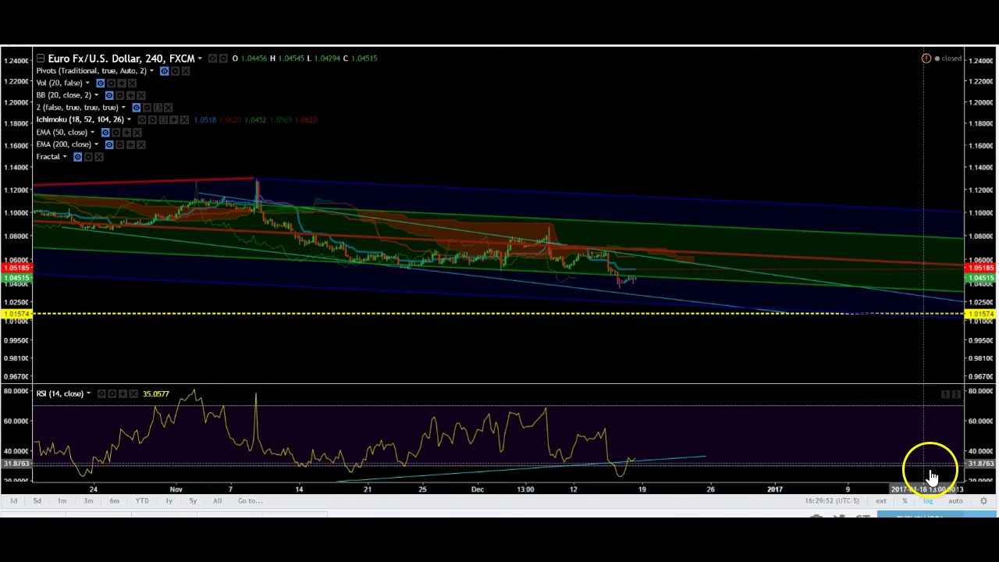
pyautogui.click(956, 501)
pyautogui.moveTo(979, 106); pyautogui.dragTo(978, 133)
pyautogui.moveTo(577, 342); pyautogui.dragTo(571, 317)
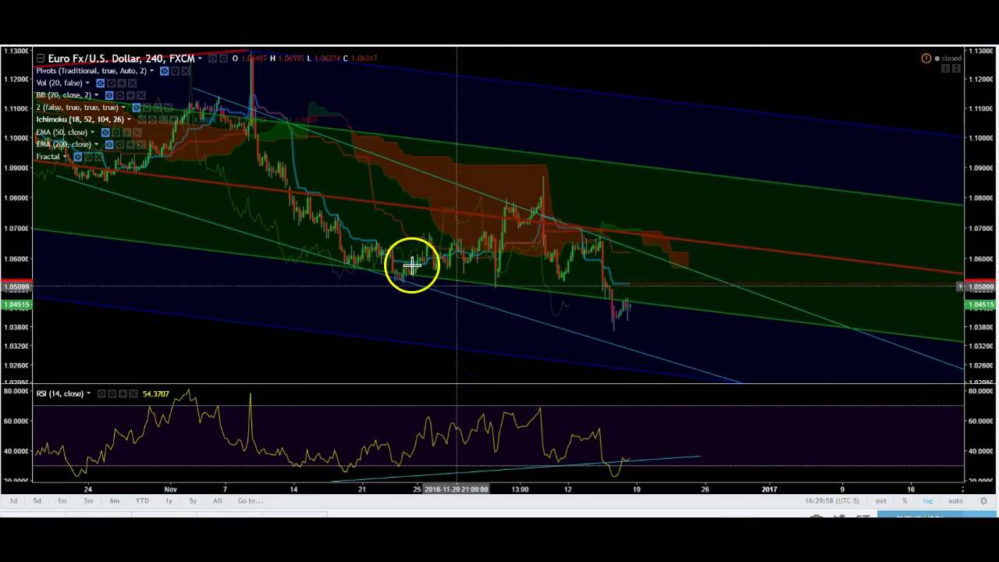
# Step: Return EURUSD to the daily timeframe, select the pitchfork, and refit the price scale to the candles
pyautogui.press('d')
pyautogui.press('Return')
pyautogui.click(620, 239)
pyautogui.click(966, 504)
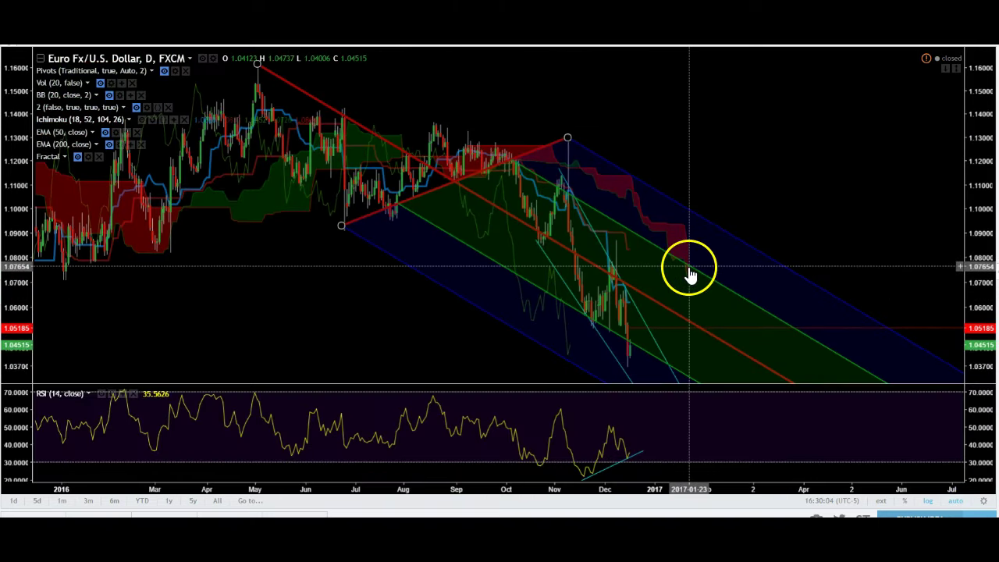
# Step: Step the EURUSD chart down through the 240-minute timeframe to 60 minutes, checking the 1.05185 level
pyautogui.click(250, 50)
pyautogui.click(184, 57)
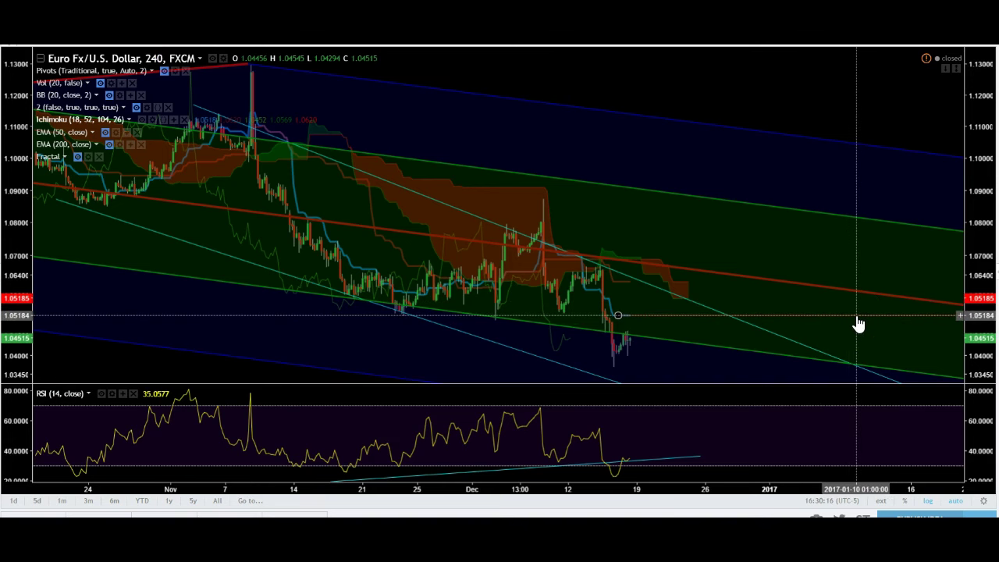
pyautogui.click(709, 287)
pyautogui.click(255, 93)
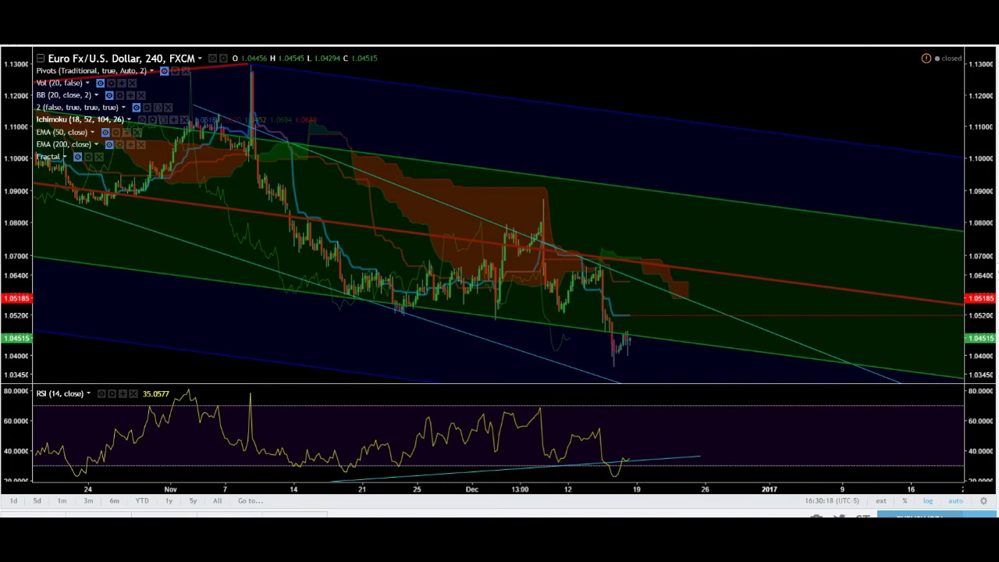
pyautogui.write('60')
pyautogui.press('Return')
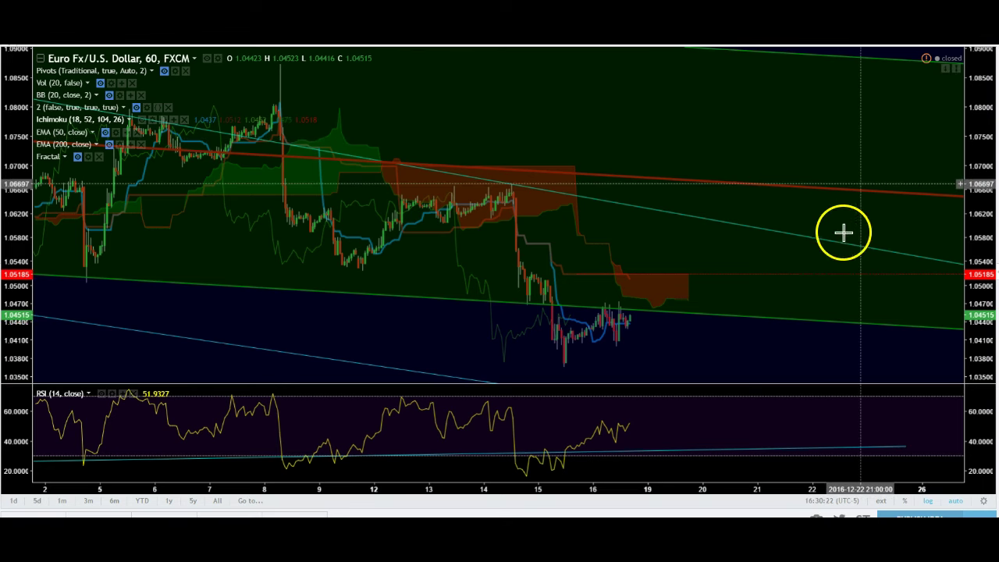
# Step: Examine the 1.05185 level and the lower green pitchfork line on EURUSD 60-minute, and switch to the 5-minute timeframe
pyautogui.click(852, 274)
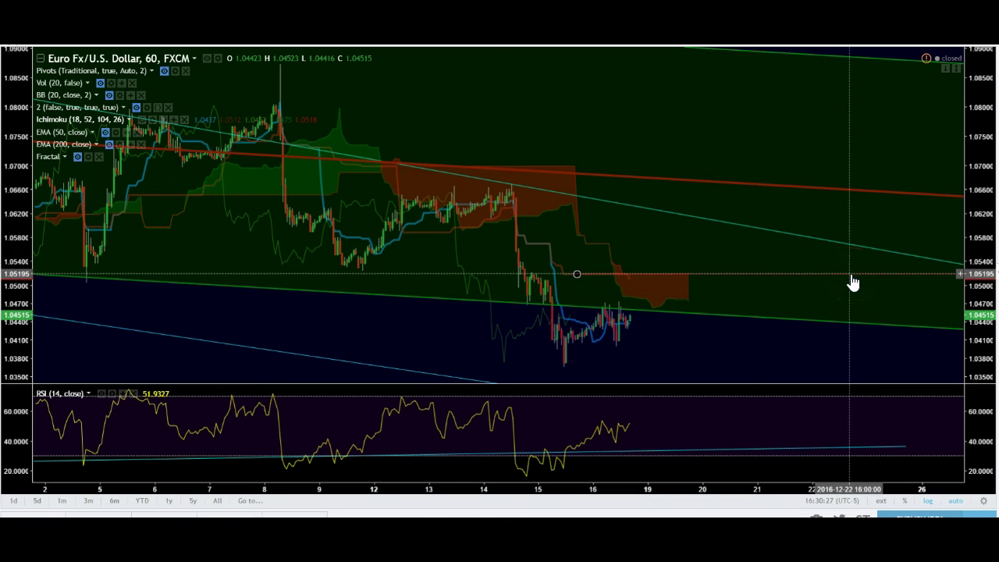
pyautogui.click(640, 318)
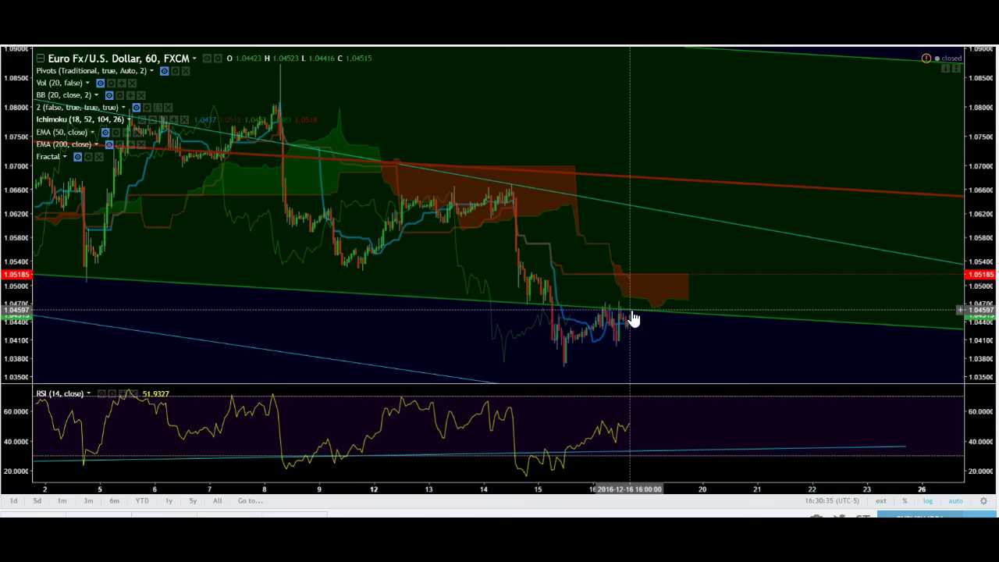
pyautogui.click(784, 326)
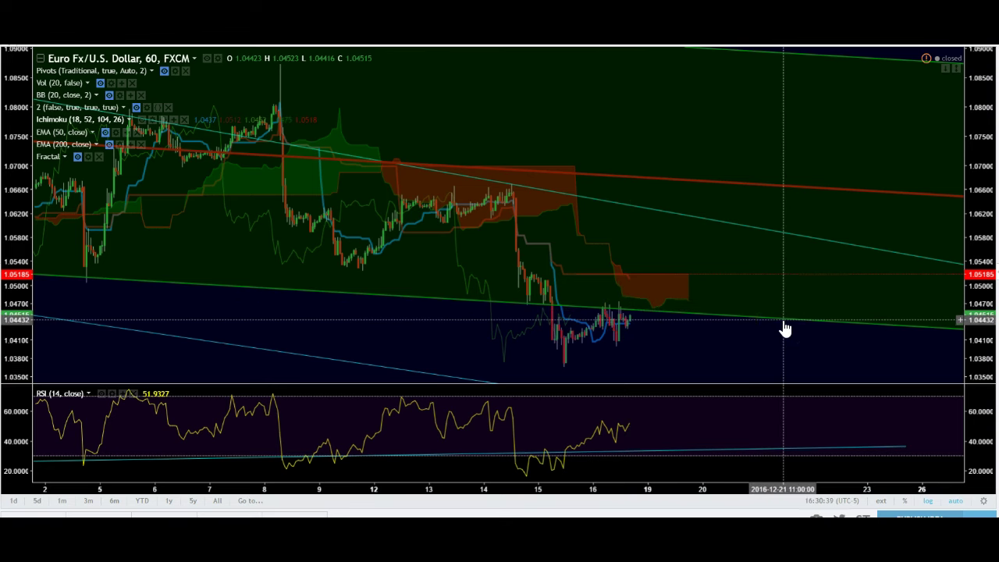
pyautogui.press('5')
pyautogui.press('Return')
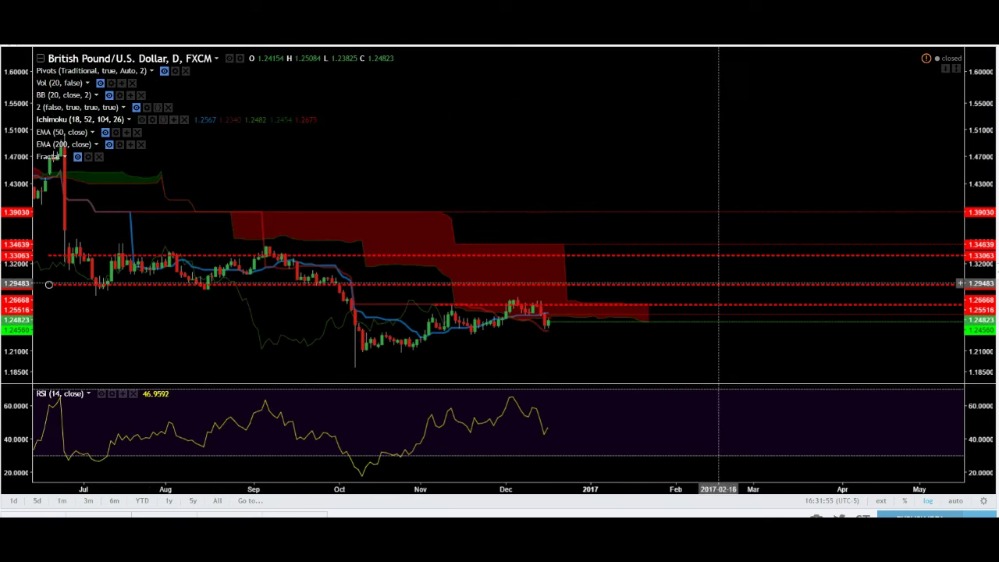
# Step: Rescale prices on the GBPUSD daily chart and temporarily hide the candles to examine the Ichimoku lines
pyautogui.doubleClick(989, 339)
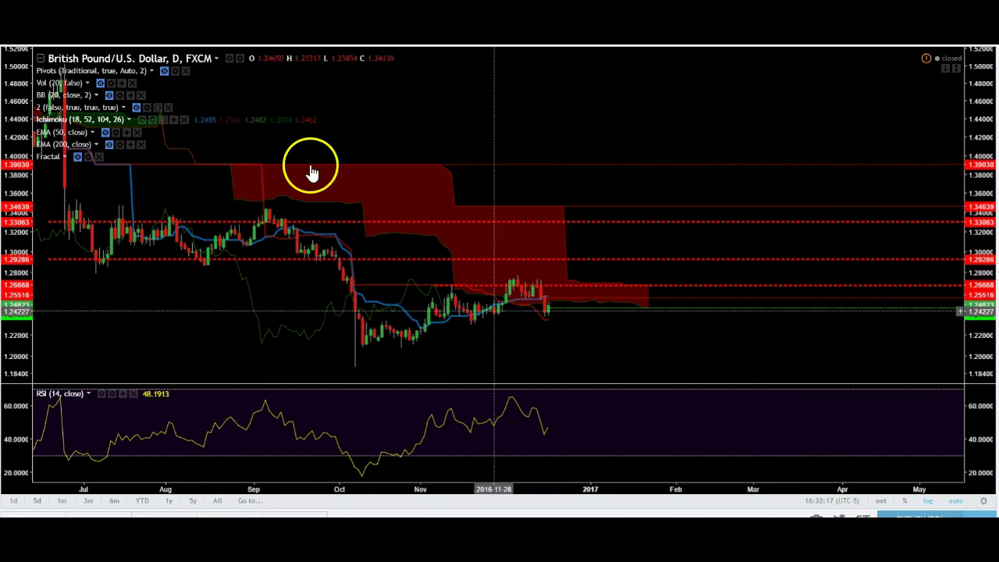
pyautogui.click(228, 59)
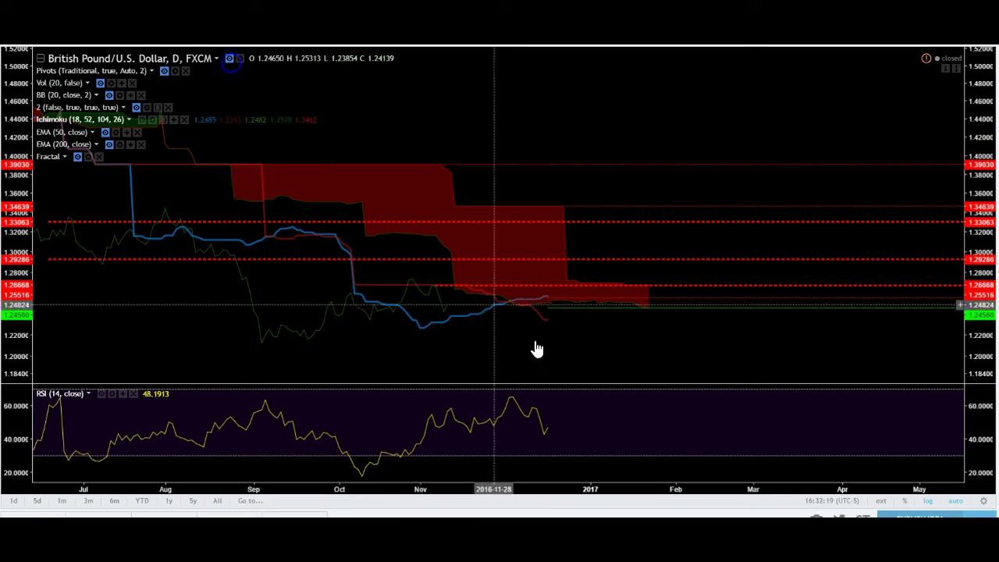
pyautogui.click(576, 334)
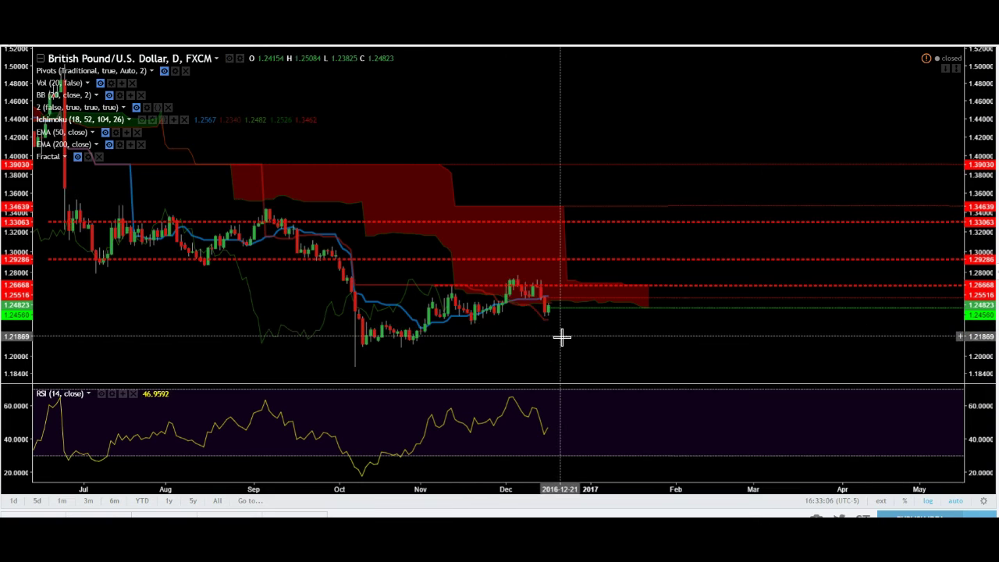
# Step: Switch GBPUSD to the 240-minute timeframe and sketch two adjoining U-shaped curves from the recent low towards 22 December 2016
pyautogui.click(737, 346)
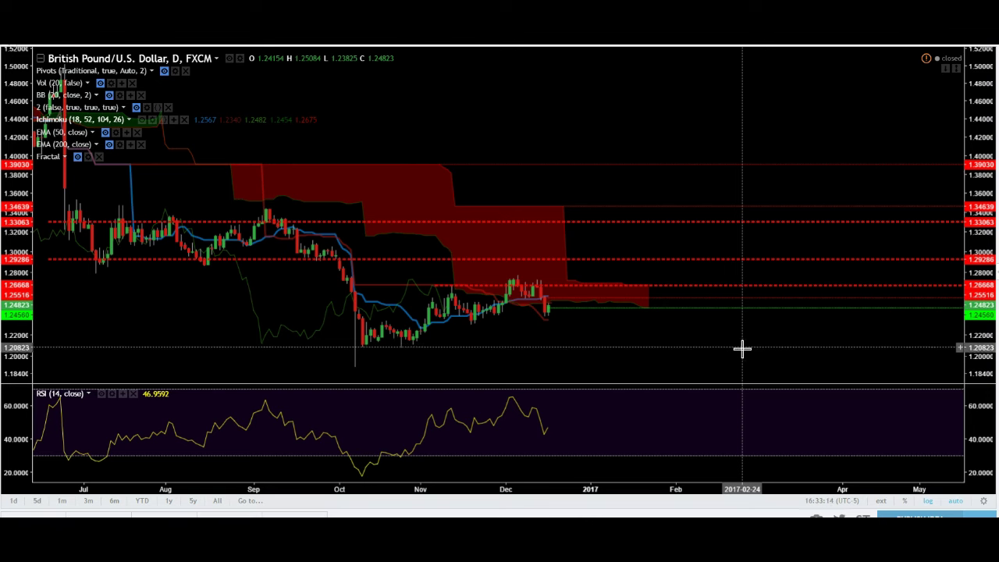
pyautogui.click(226, 99)
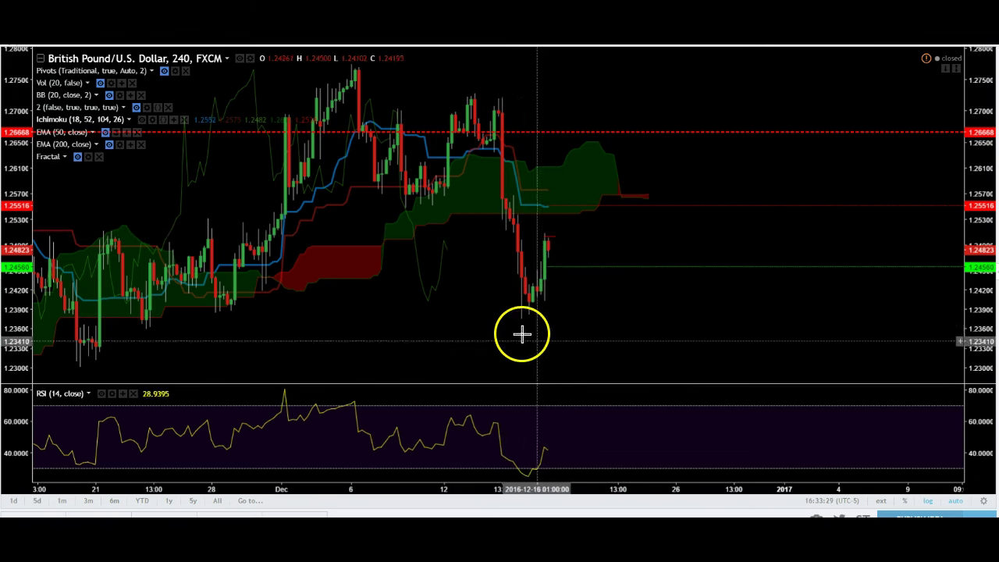
pyautogui.moveTo(513, 240)
pyautogui.mouseDown()
pyautogui.moveTo(524, 297)
pyautogui.moveTo(537, 292)
pyautogui.moveTo(546, 249)
pyautogui.moveTo(585, 312)
pyautogui.moveTo(617, 297)
pyautogui.moveTo(649, 243)
pyautogui.mouseUp()
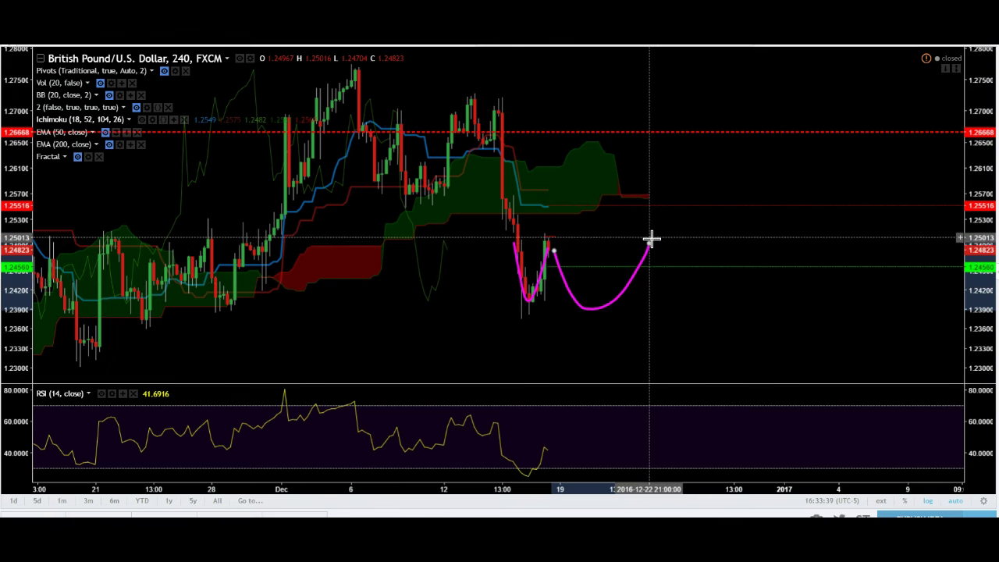
# Step: Hide all drawings and compare the latest GBPUSD candles with the November highs near 1.2500
pyautogui.click(544, 258)
pyautogui.hotkey('ctrl', 'alt', 'h')
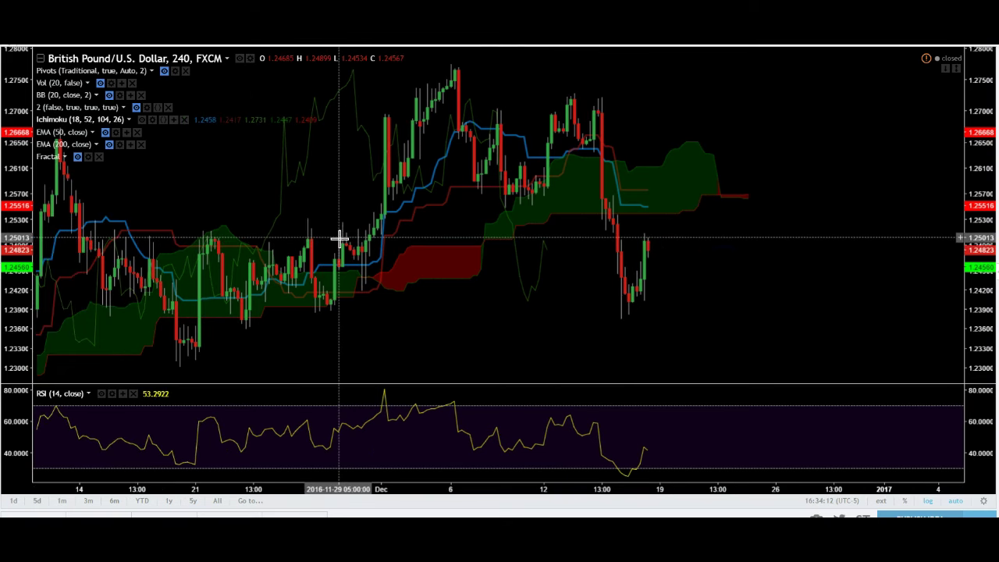
pyautogui.click(330, 239)
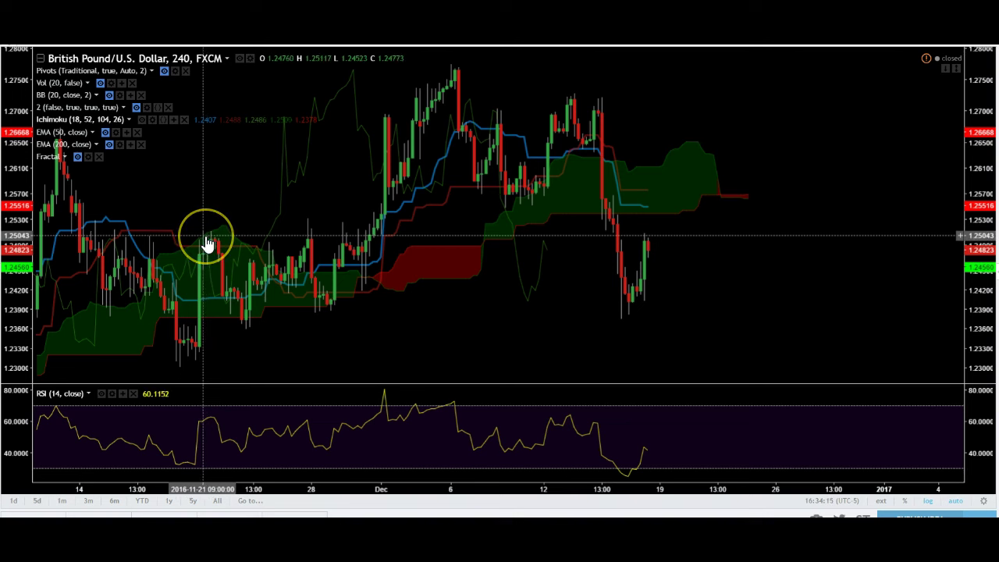
pyautogui.click(290, 250)
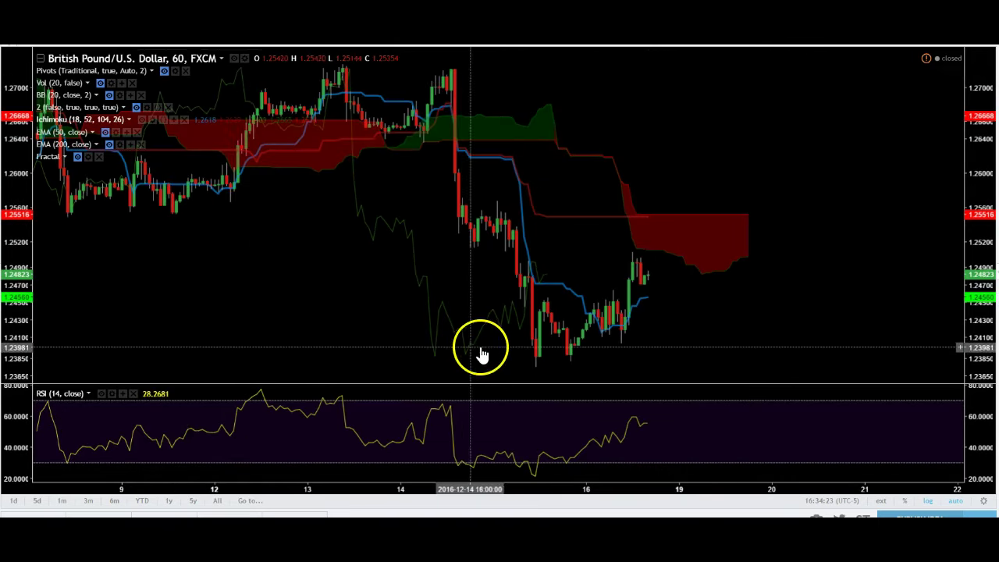
# Step: Switch GBPUSD to the 5-minute timeframe and examine the Ichimoku cloud below price and the 1.25516 level above it
pyautogui.click(766, 329)
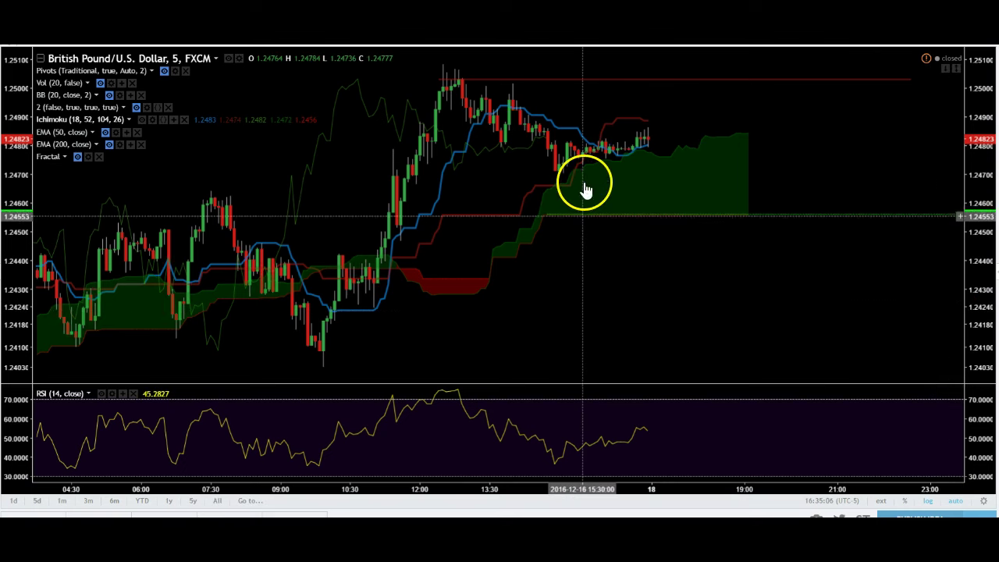
pyautogui.click(586, 190)
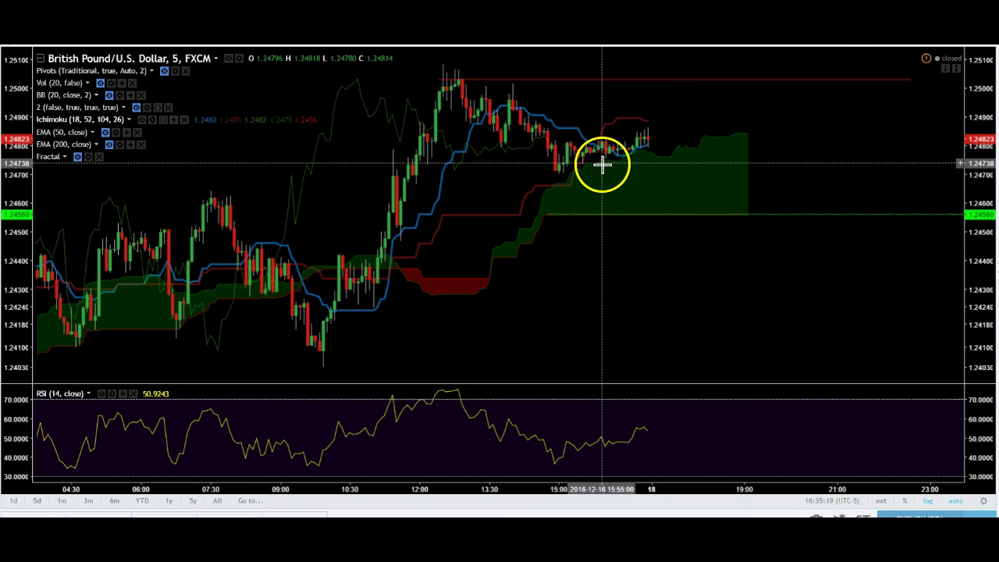
pyautogui.moveTo(606, 164)
pyautogui.mouseDown()
pyautogui.moveTo(645, 156)
pyautogui.moveTo(601, 159)
pyautogui.moveTo(601, 170)
pyautogui.mouseUp()
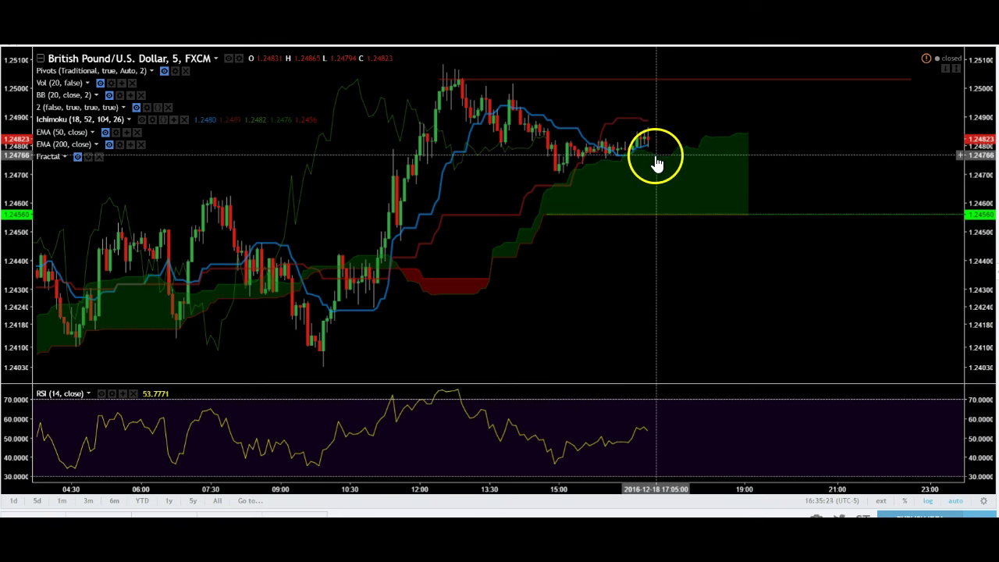
pyautogui.moveTo(651, 155); pyautogui.dragTo(656, 152)
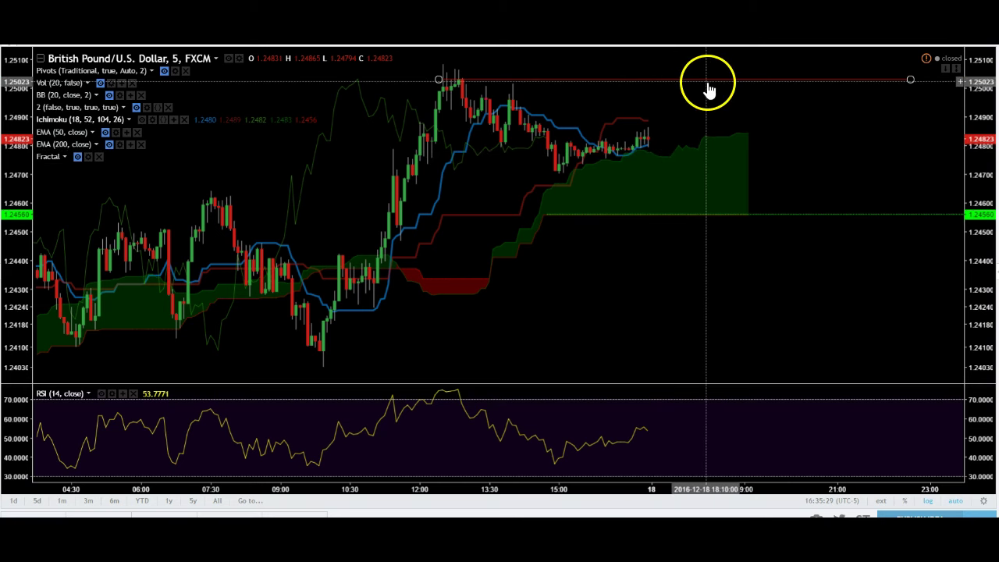
pyautogui.moveTo(982, 109); pyautogui.dragTo(981, 133)
pyautogui.moveTo(915, 260); pyautogui.dragTo(885, 388)
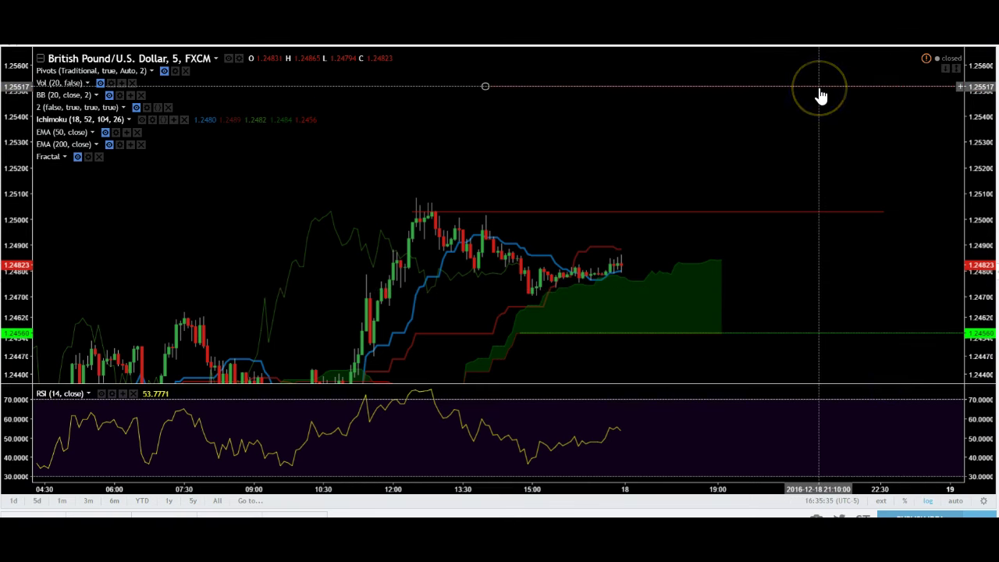
# Step: Open the NZDUSD weekly chart and examine the Ichimoku cloud, base line and 0.69200 level around the latest candle
pyautogui.click(109, 35)
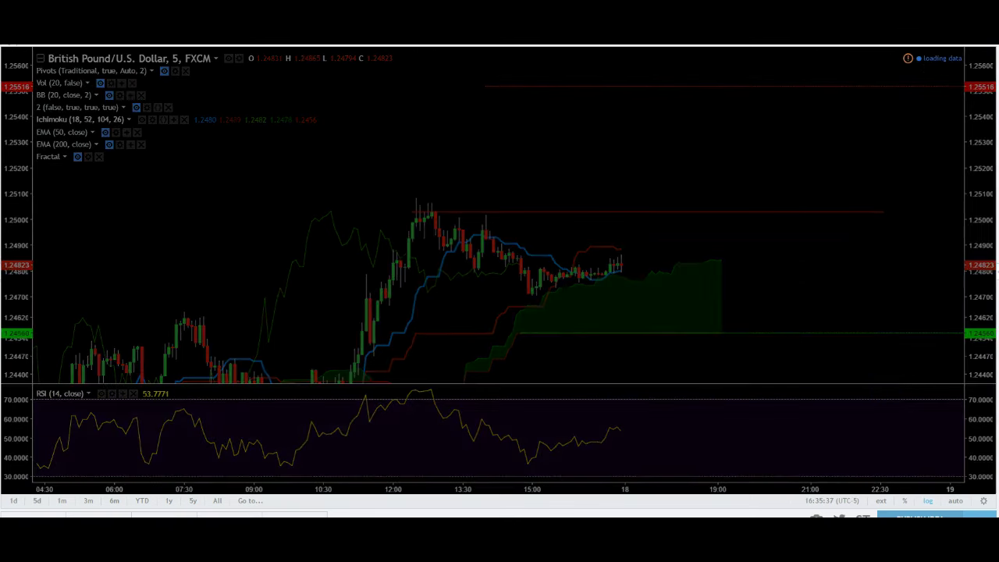
pyautogui.click(430, 89)
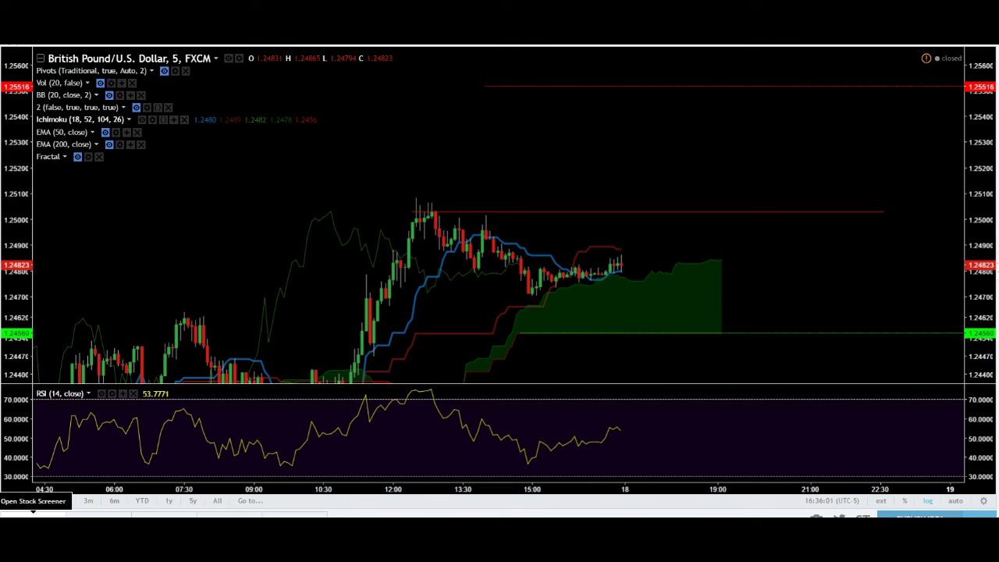
pyautogui.click(750, 342)
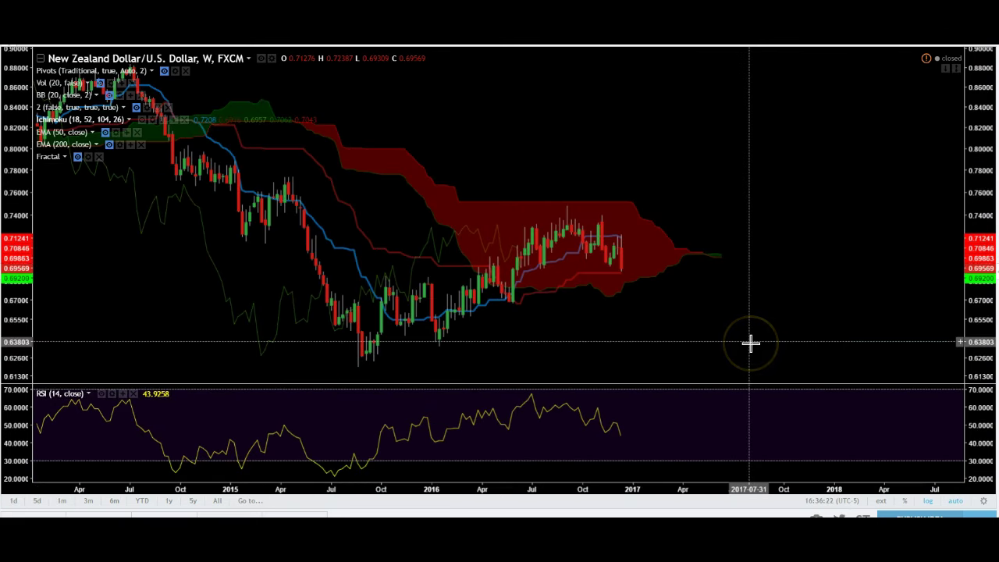
pyautogui.click(736, 339)
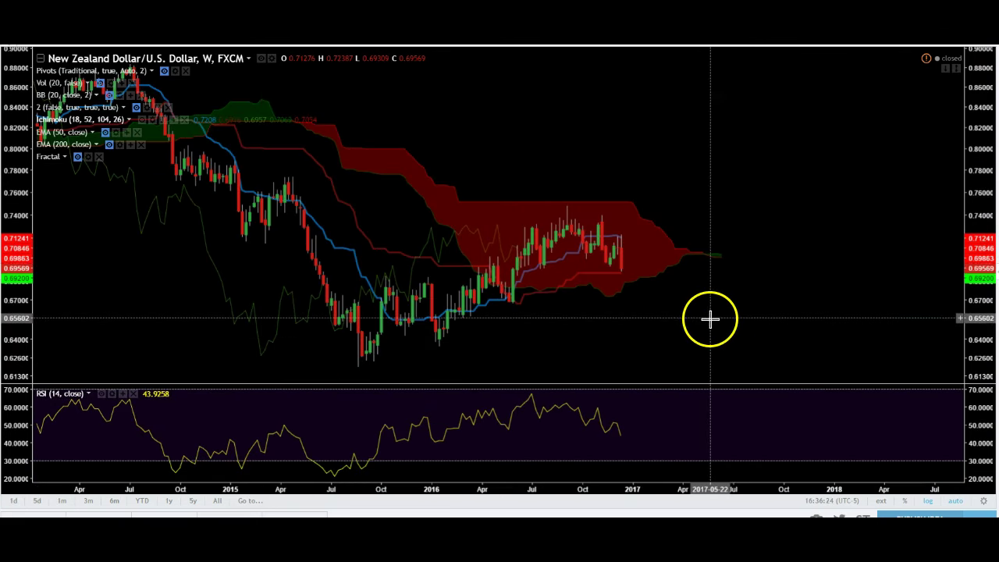
pyautogui.click(718, 312)
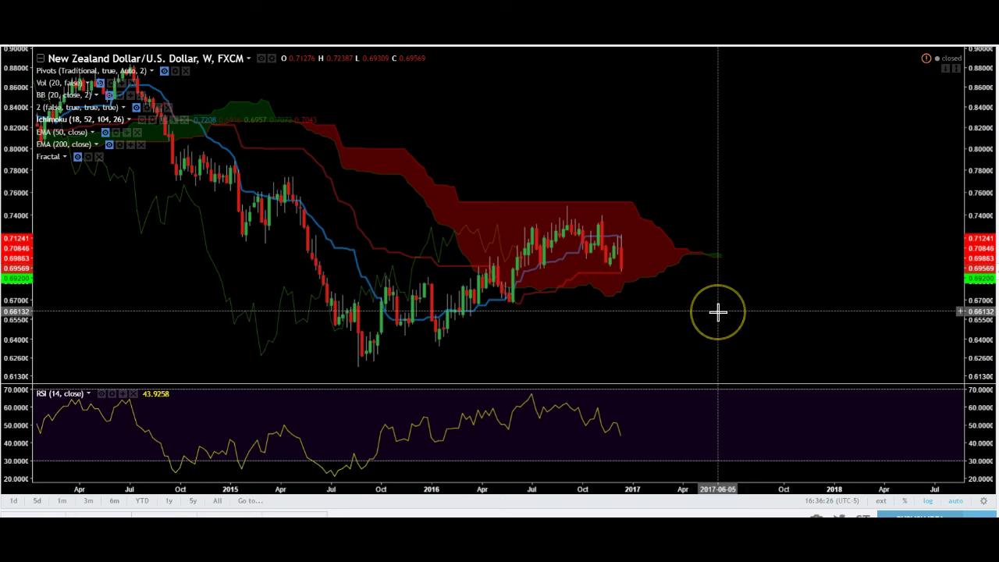
pyautogui.click(616, 280)
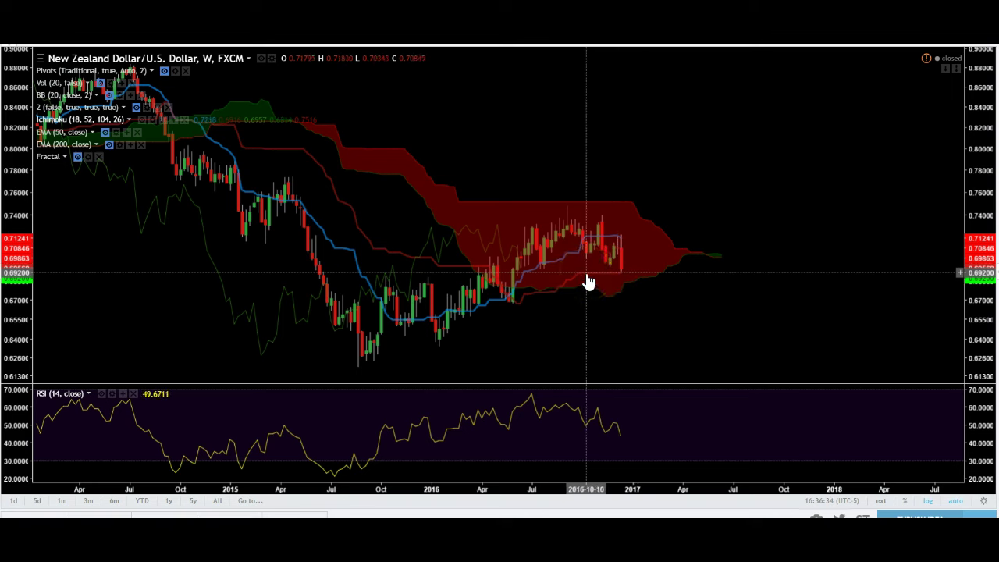
pyautogui.click(588, 281)
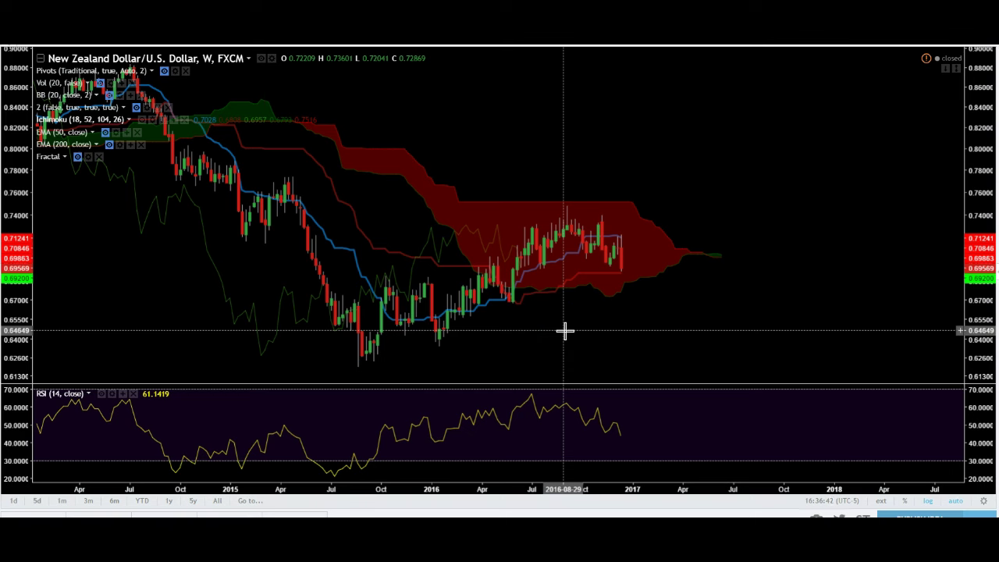
pyautogui.click(629, 302)
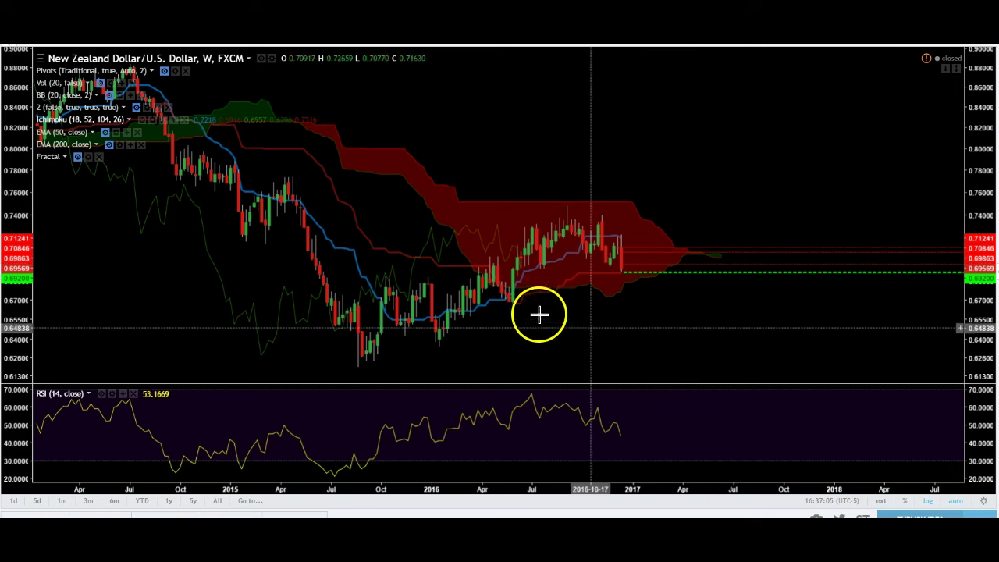
pyautogui.click(665, 312)
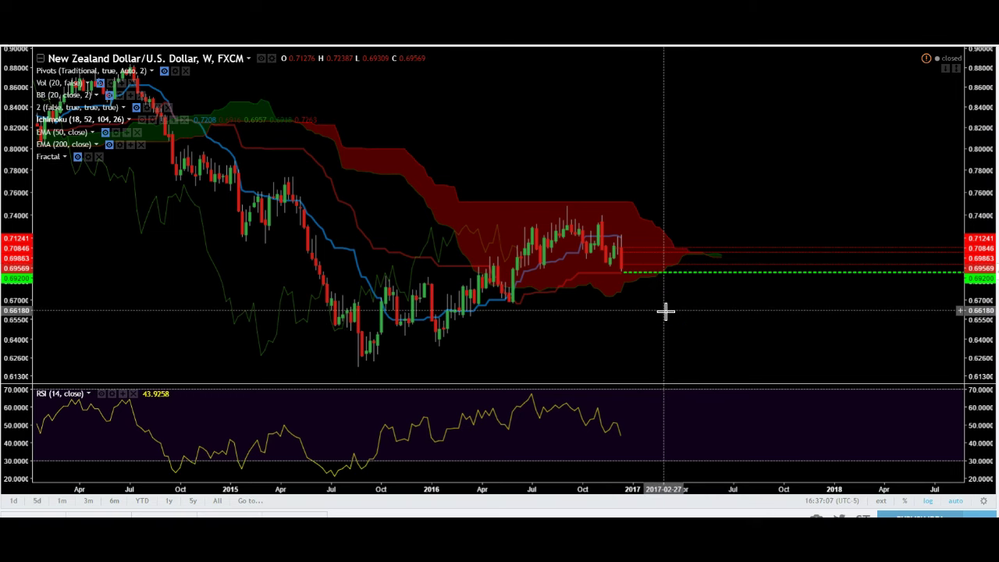
# Step: Switch NZDUSD to the daily timeframe and check price against the dashed 0.69200 line
pyautogui.click(666, 335)
pyautogui.click(138, 102)
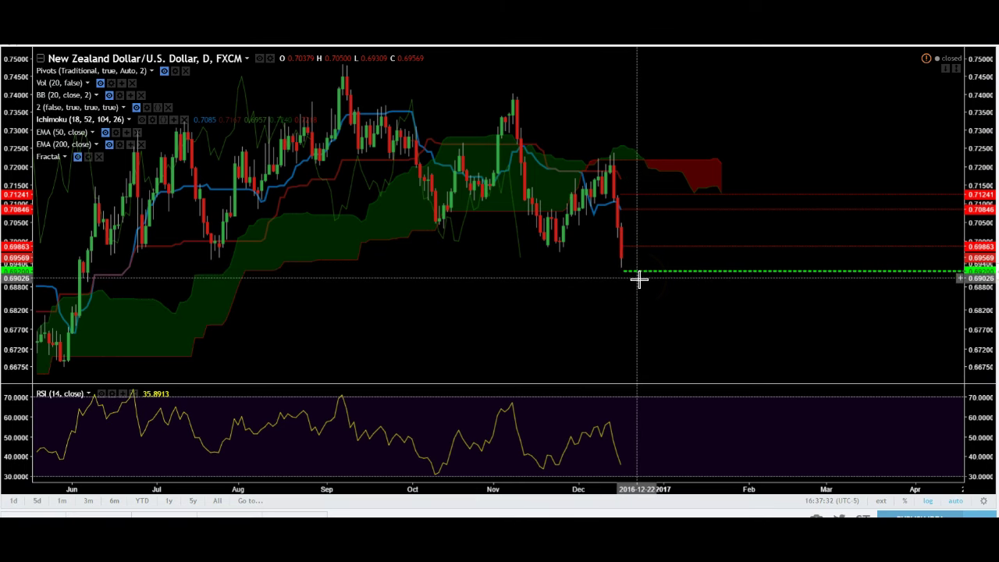
pyautogui.click(689, 279)
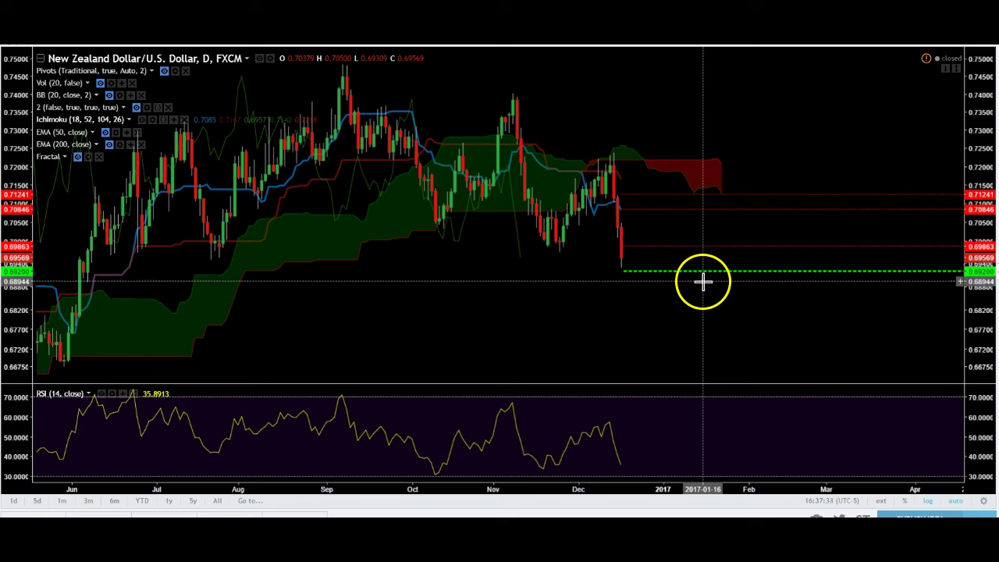
# Step: Switch NZDUSD to the 240-minute timeframe and inspect the dashed 0.69200 line below the recent candles
pyautogui.click(704, 294)
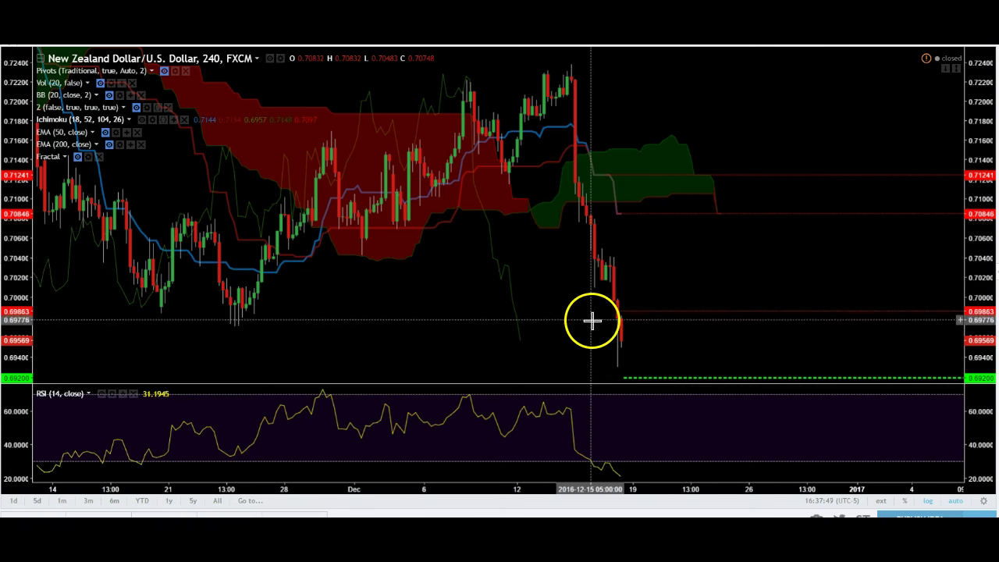
pyautogui.click(675, 381)
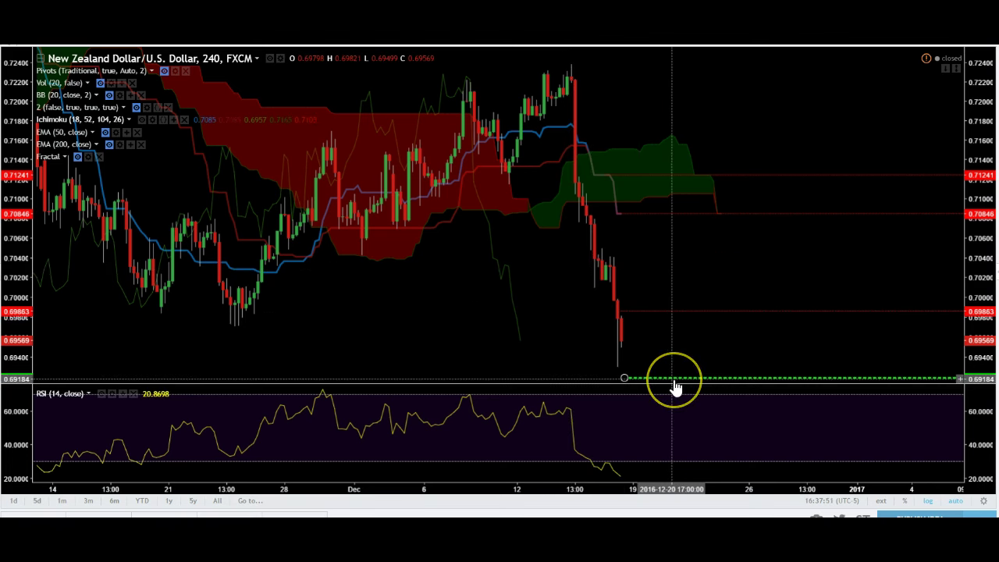
pyautogui.moveTo(674, 382); pyautogui.dragTo(669, 380)
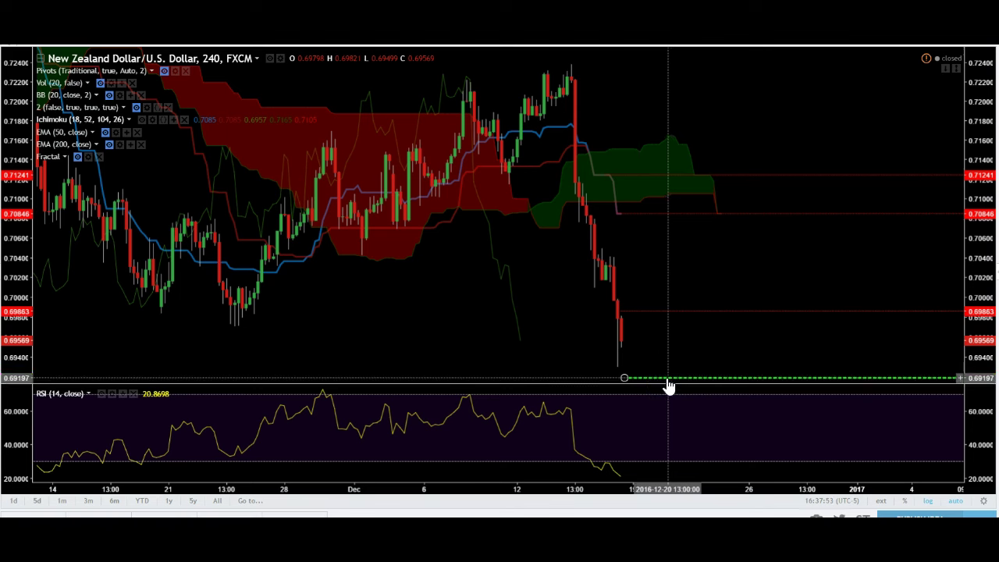
# Step: Switch NZDUSD to the 60-minute and 5-minute timeframes to check price against the dashed 0.69200 line
pyautogui.click(618, 351)
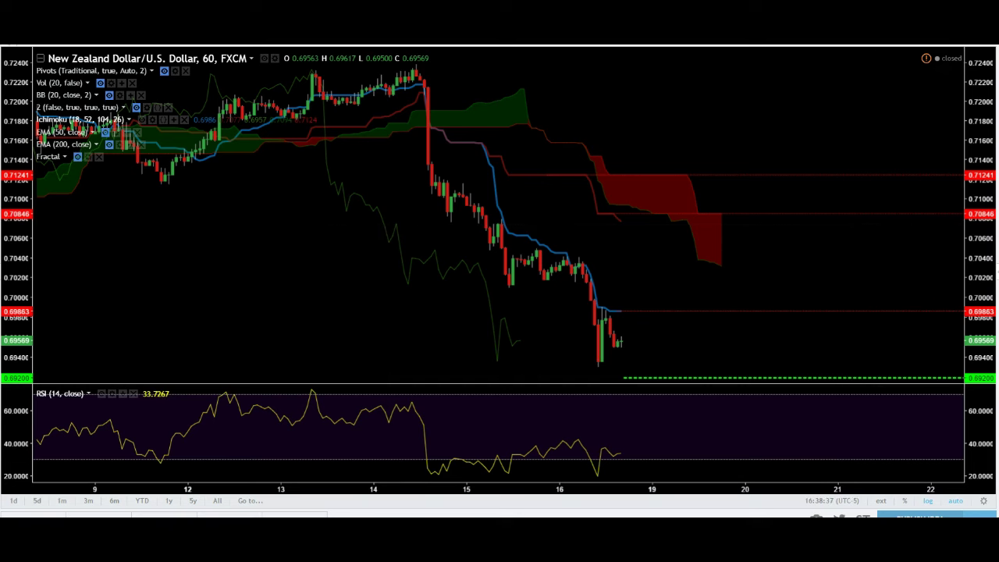
pyautogui.press('5')
pyautogui.press('Return')
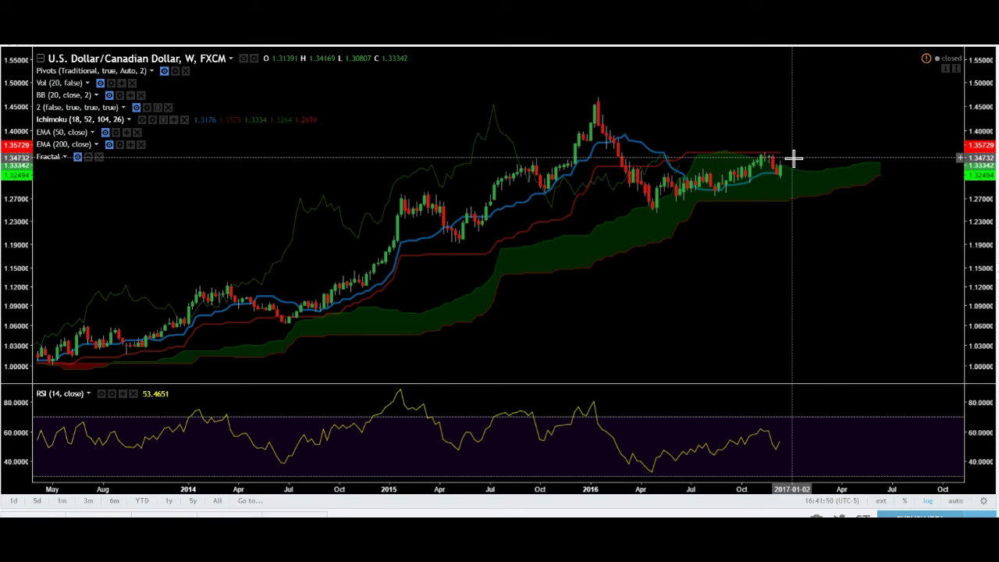
# Step: Compare the USDCAD weekly and daily charts, checking the latest candles against the Ichimoku cloud
pyautogui.moveTo(941, 64)
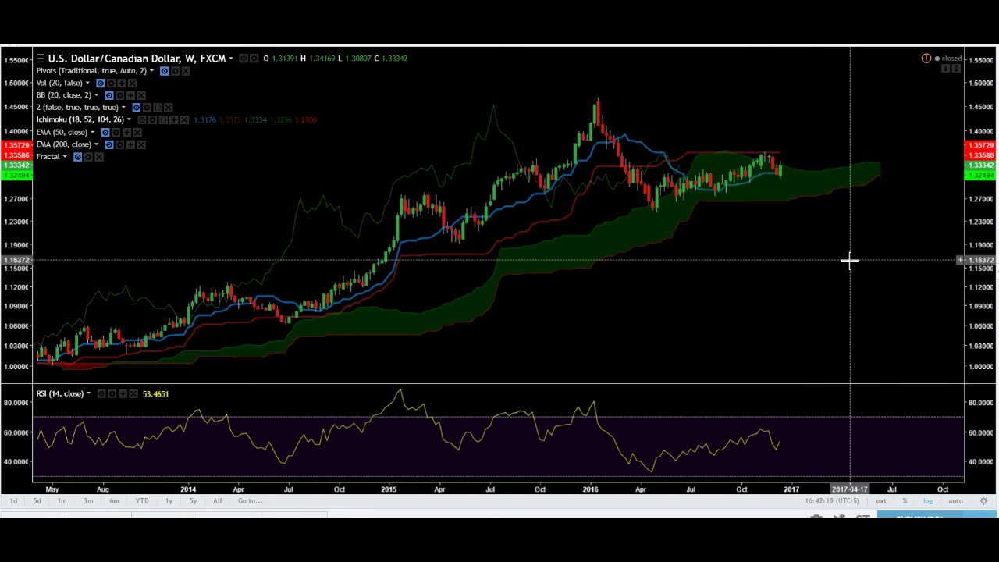
pyautogui.press('d')
pyautogui.press('Return')
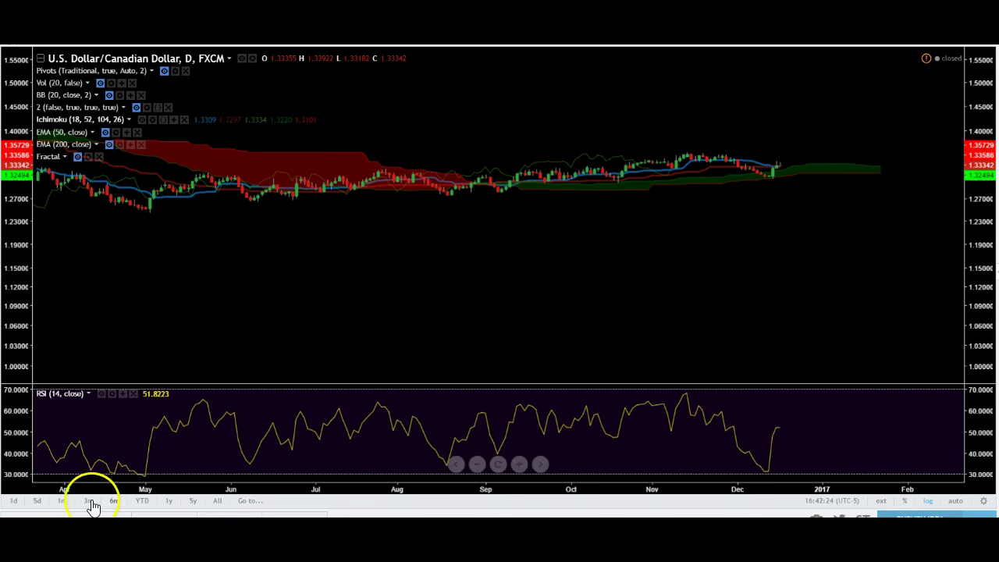
pyautogui.press('w')
pyautogui.press('Return')
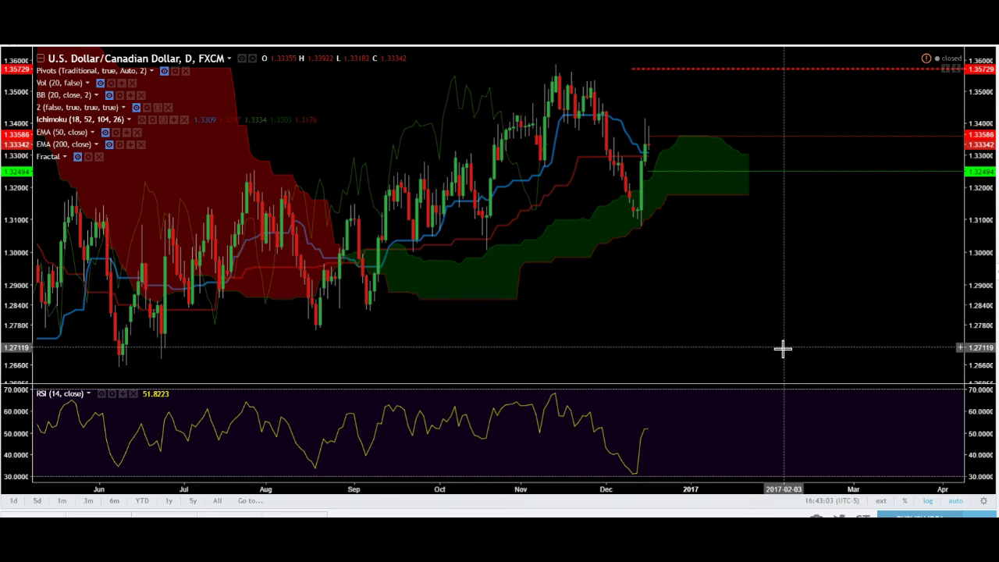
# Step: Inspect the green cloud on the USDCAD daily chart, comparing it briefly with the 240-minute timeframe
pyautogui.moveTo(646, 197); pyautogui.dragTo(679, 204)
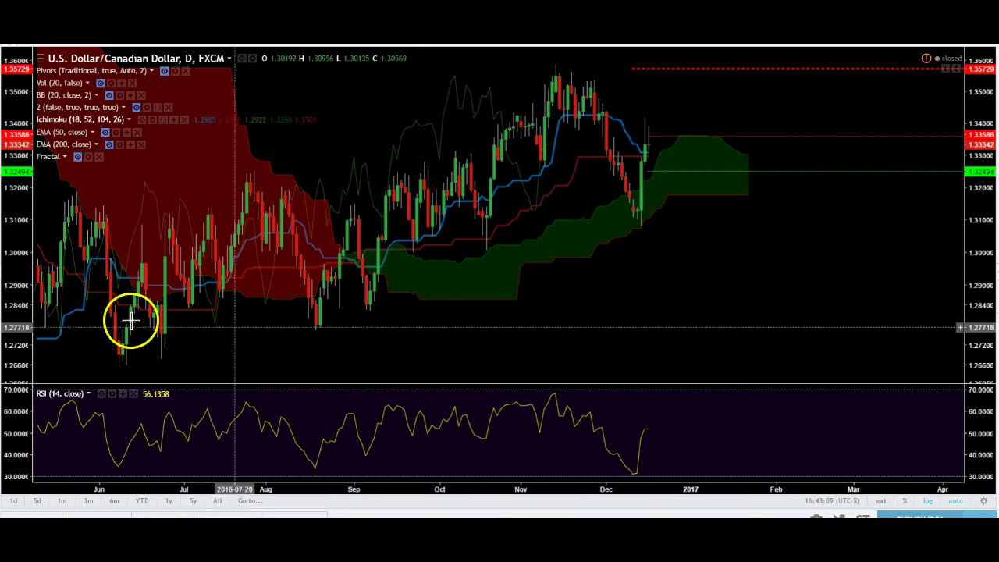
pyautogui.write('240')
pyautogui.press('Return')
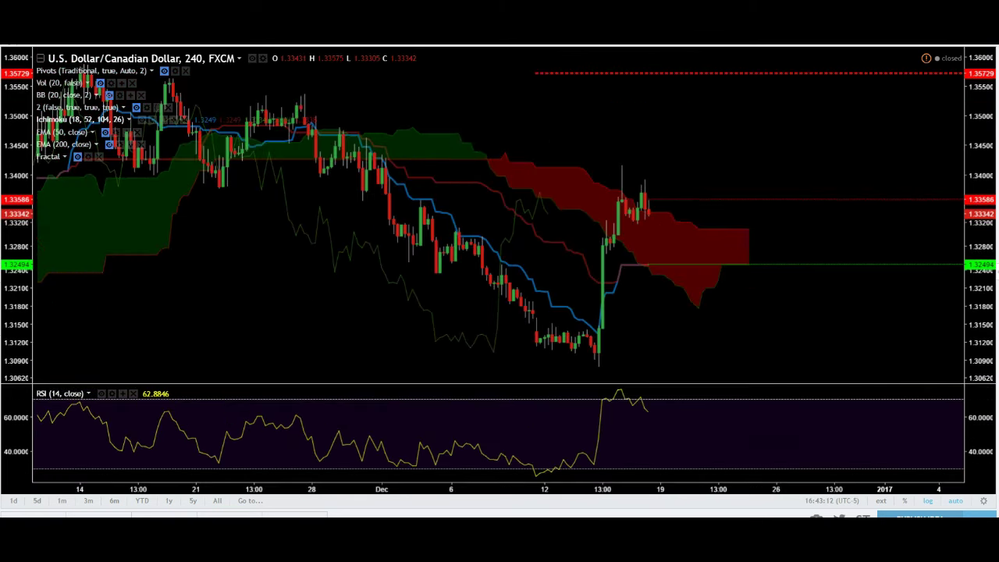
pyautogui.write('D')
pyautogui.press('Return')
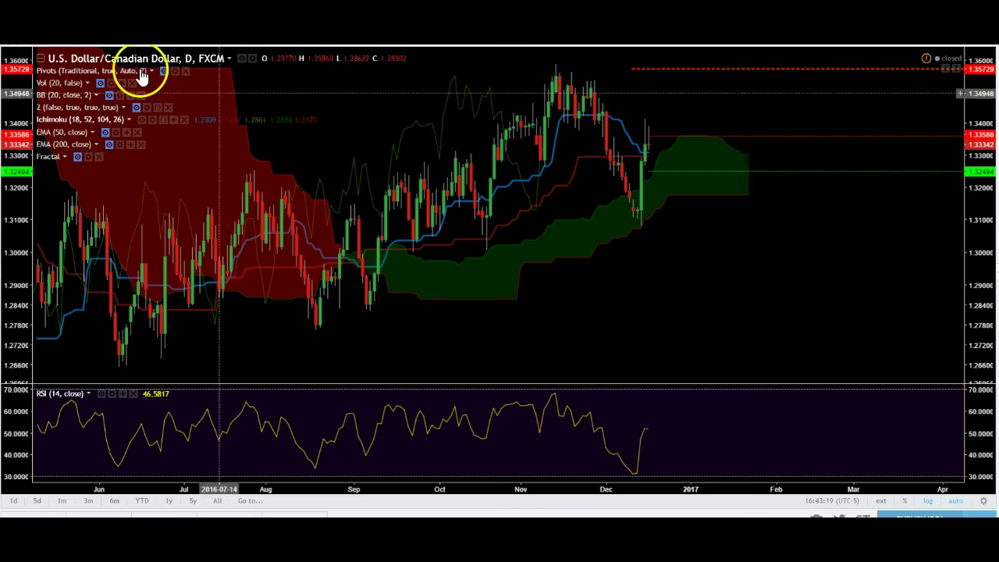
# Step: Switch USDCAD to the 240-minute timeframe and examine the red cloud and the dashed 1.35729 line
pyautogui.click(141, 39)
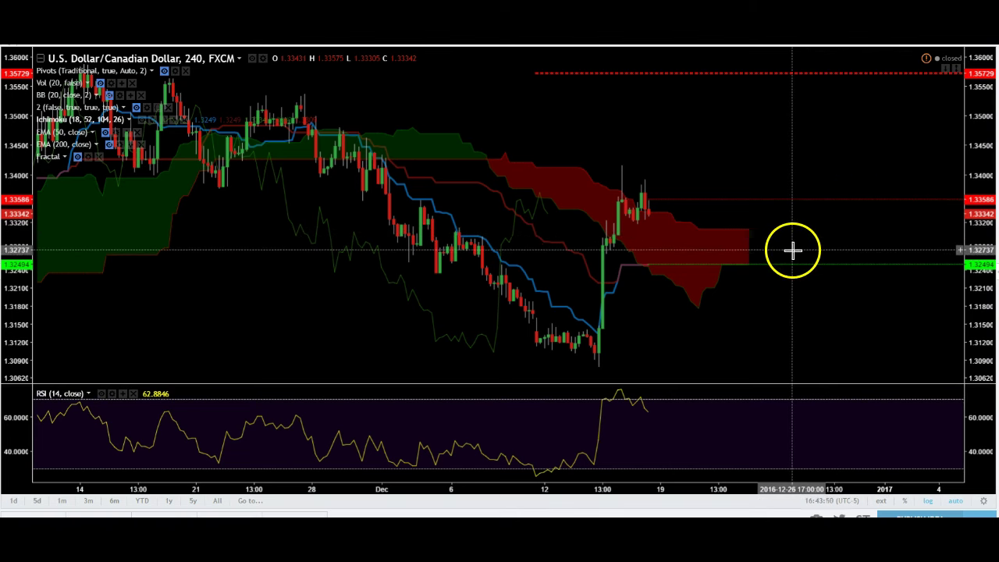
pyautogui.click(772, 195)
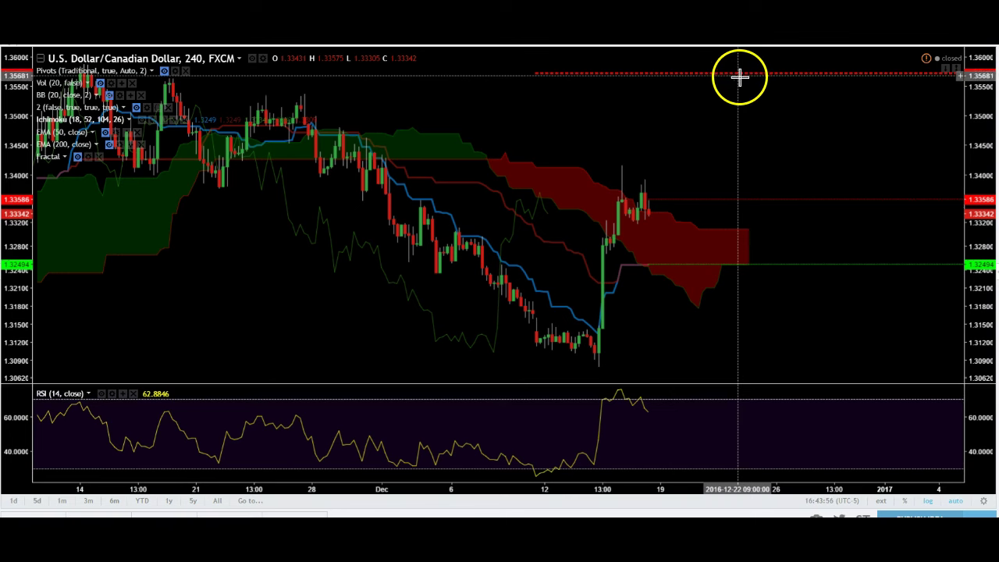
pyautogui.moveTo(737, 75); pyautogui.dragTo(725, 78)
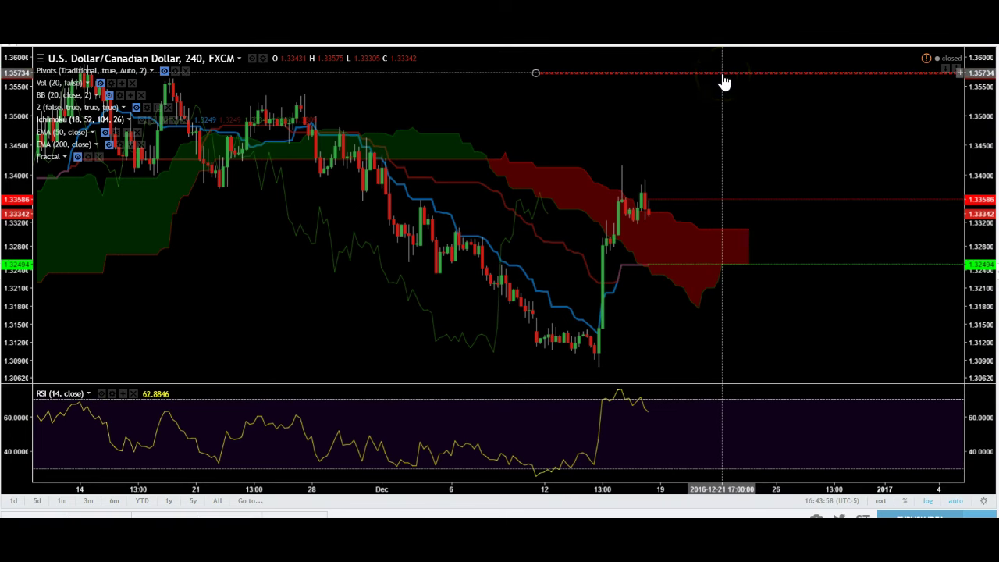
pyautogui.click(593, 167)
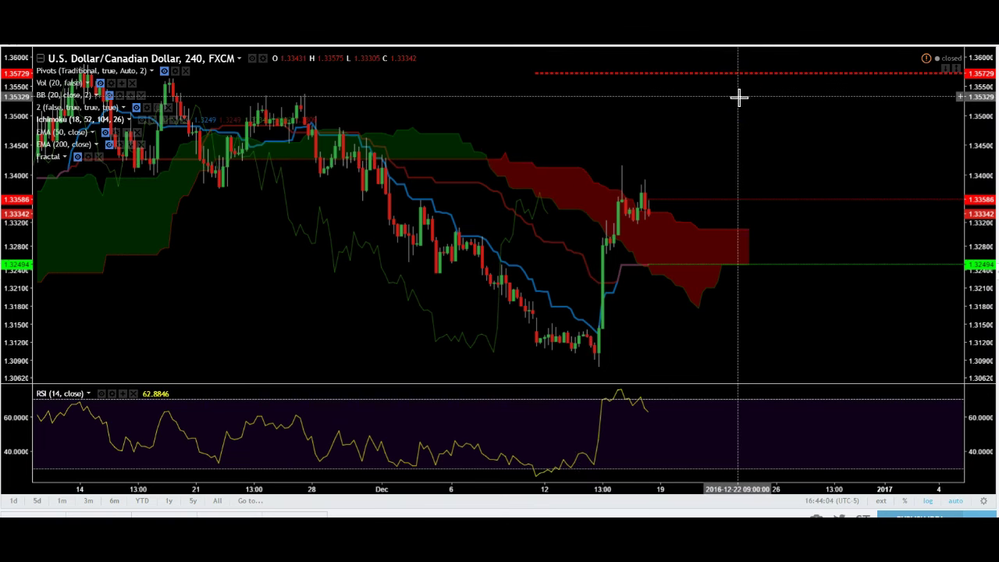
# Step: Check the 1.33586 level on the USDCAD 60-minute and 5-minute timeframes
pyautogui.click(227, 39)
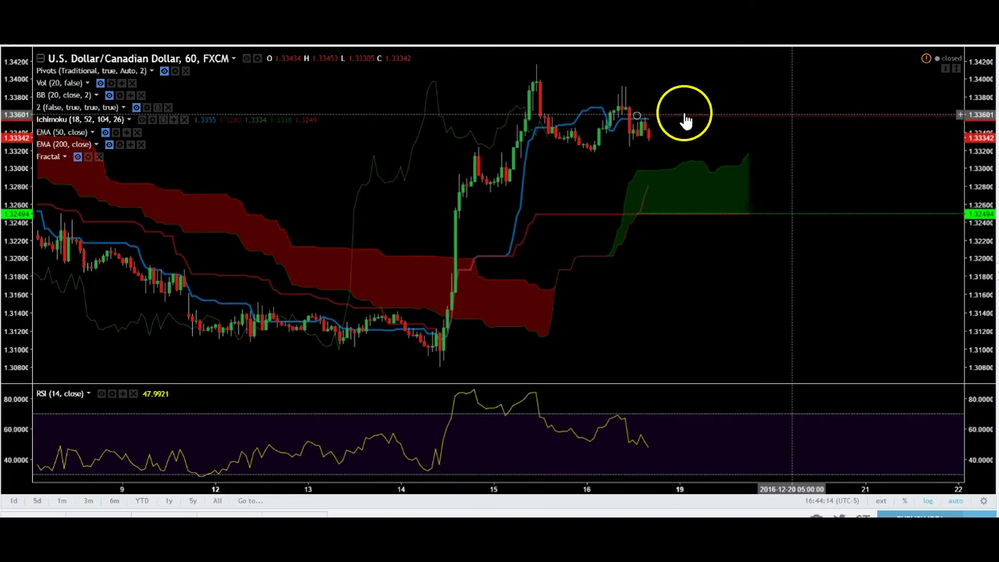
pyautogui.write('240')
pyautogui.press('Return')
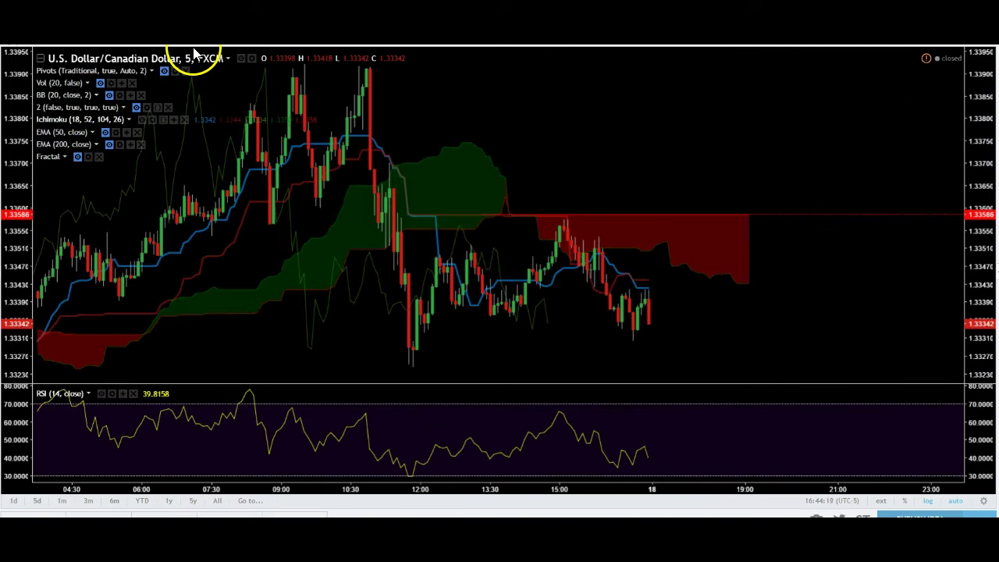
# Step: Return USDCAD to the 240-minute timeframe and compare price around 1.33586 with the 5-minute cloud
pyautogui.click(195, 51)
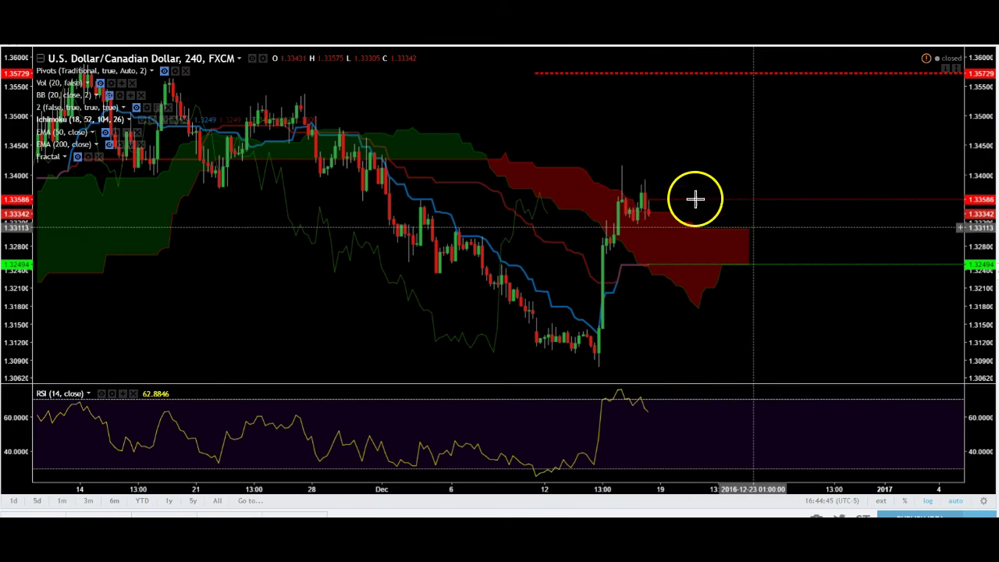
pyautogui.press('5')
pyautogui.press('Return')
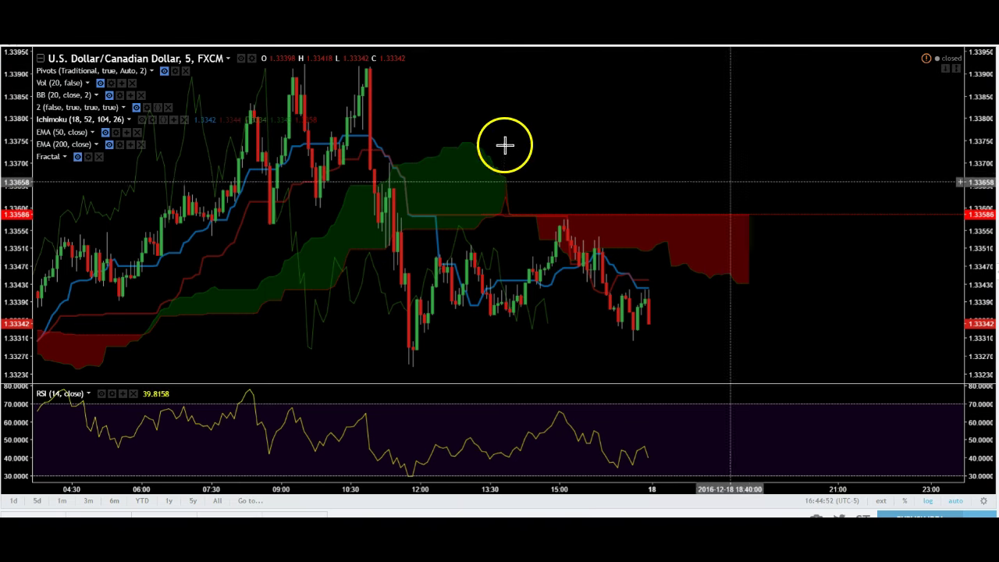
pyautogui.write('240')
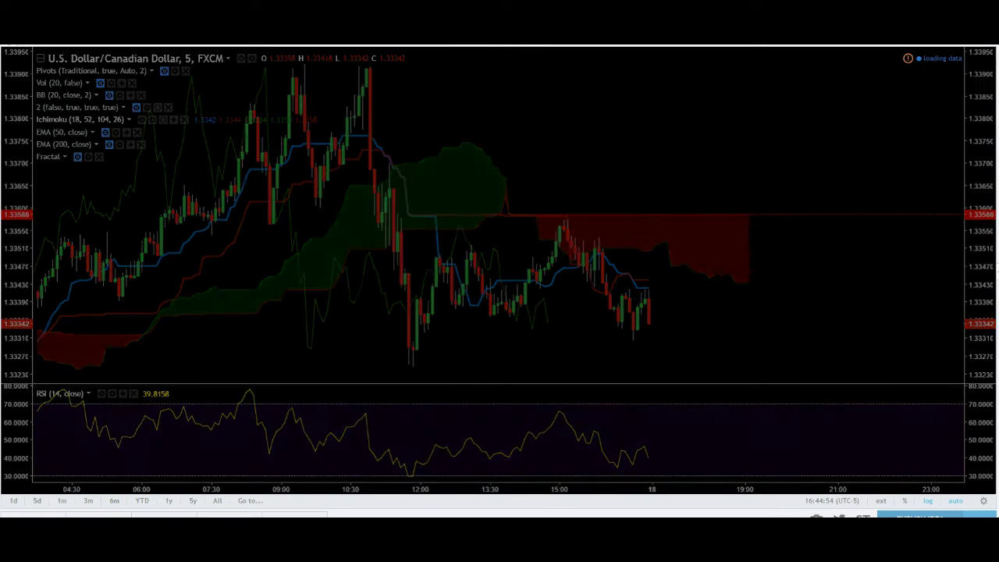
pyautogui.press('Return')
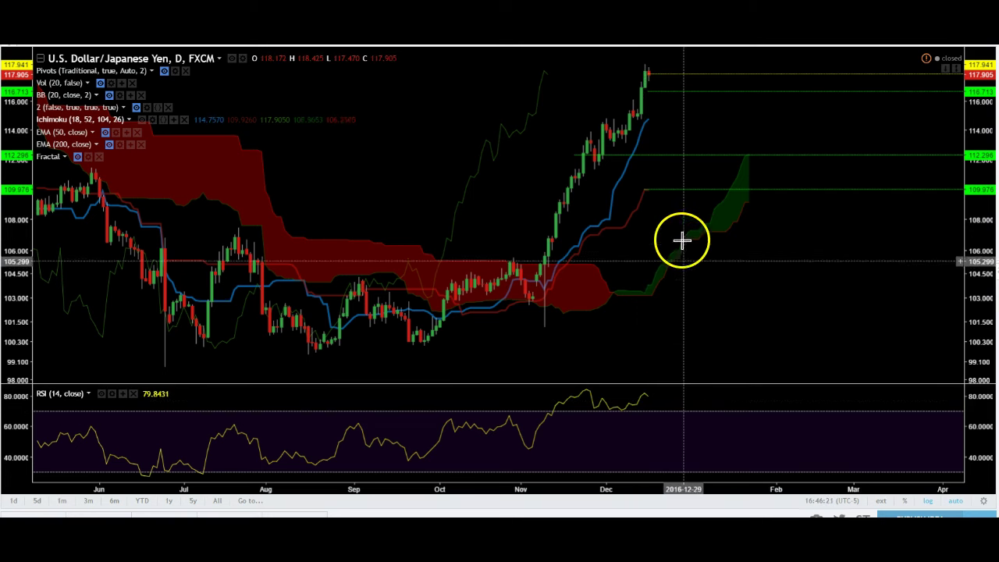
# Step: Examine the USDJPY daily chart's cloud against the green 112.298 and 109.976 levels
pyautogui.click(663, 167)
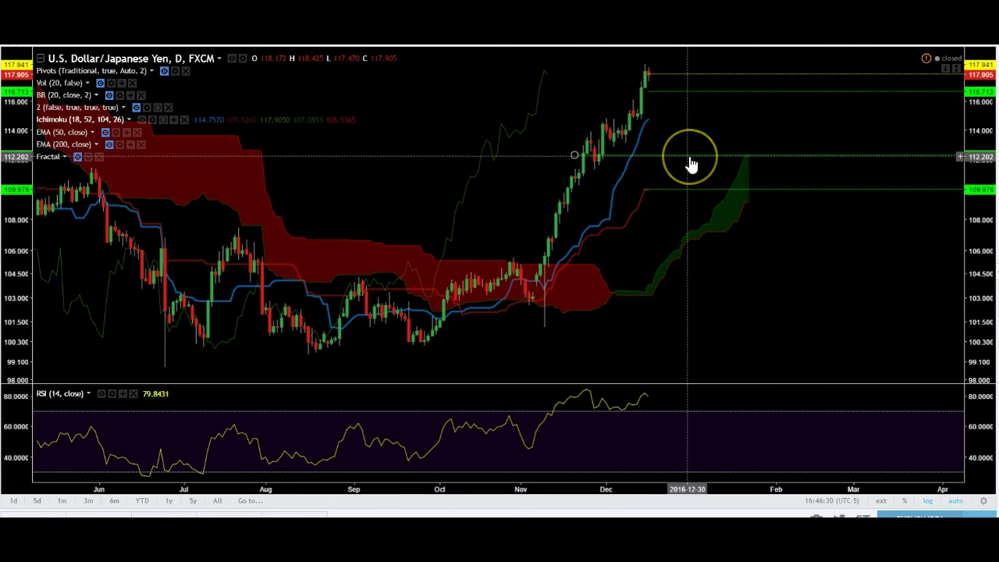
pyautogui.moveTo(691, 164); pyautogui.dragTo(760, 196)
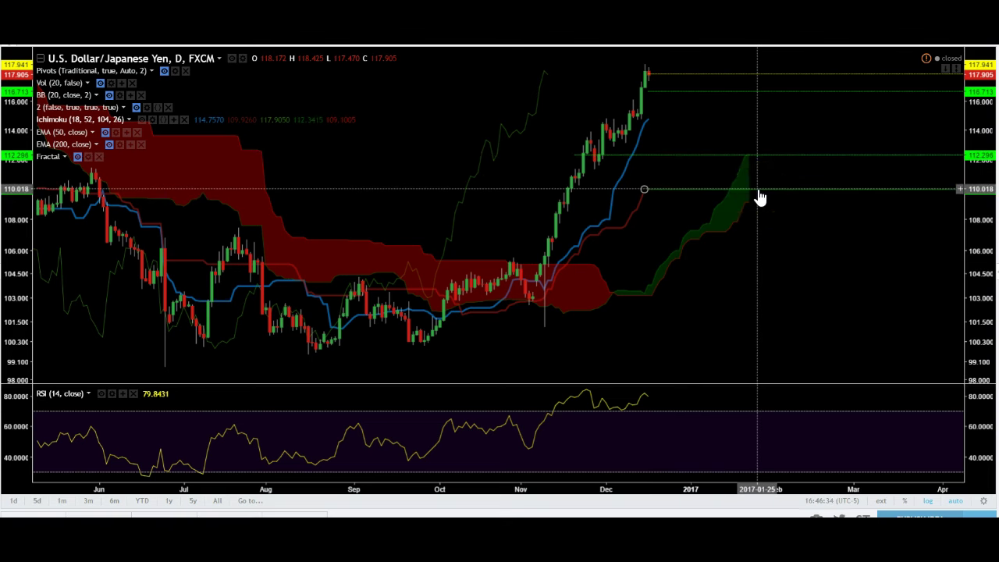
pyautogui.click(726, 187)
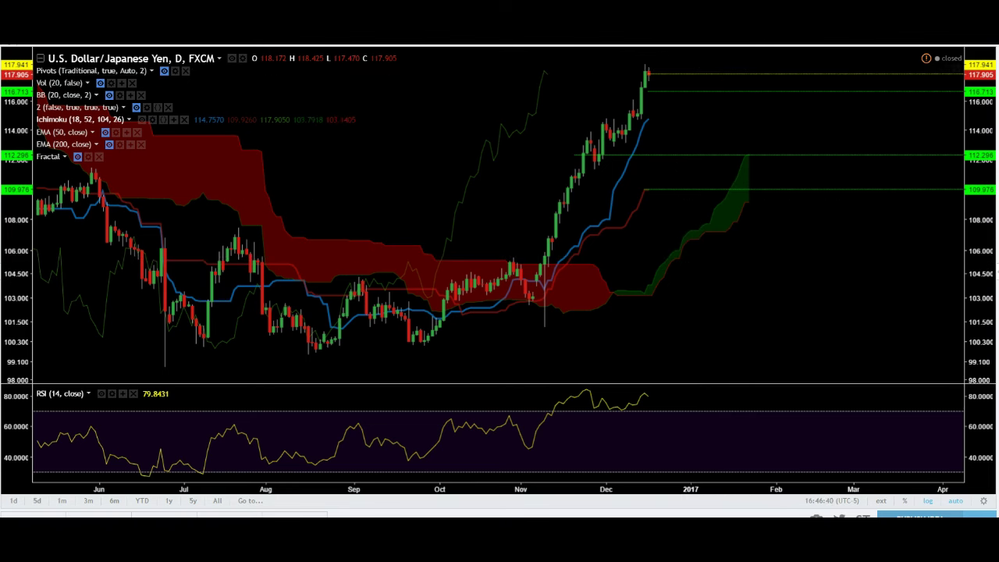
# Step: Switch USDJPY to the 240-minute and 60-minute timeframes to inspect the cloud and the 116.713 level
pyautogui.press('Return')
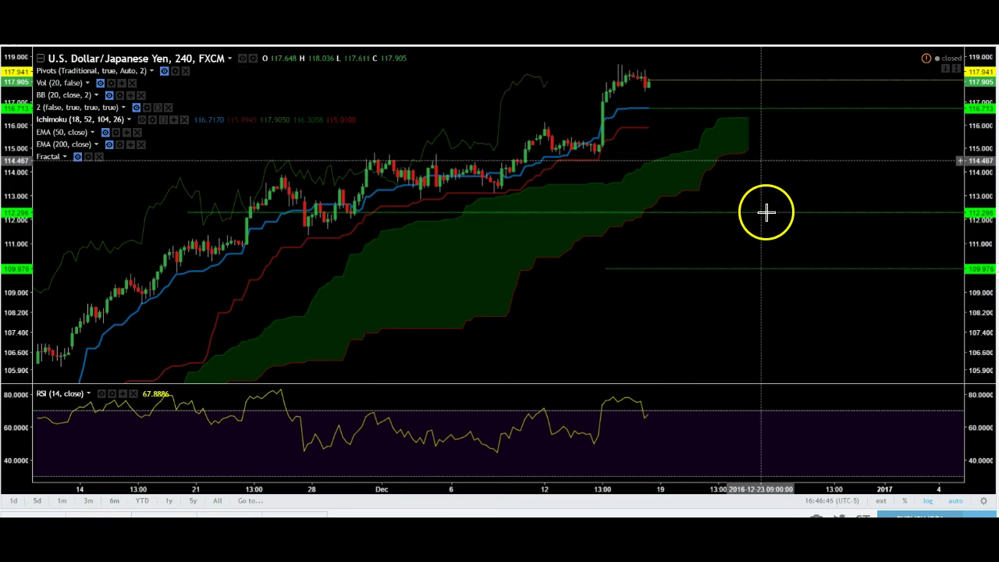
pyautogui.moveTo(830, 230); pyautogui.dragTo(841, 195)
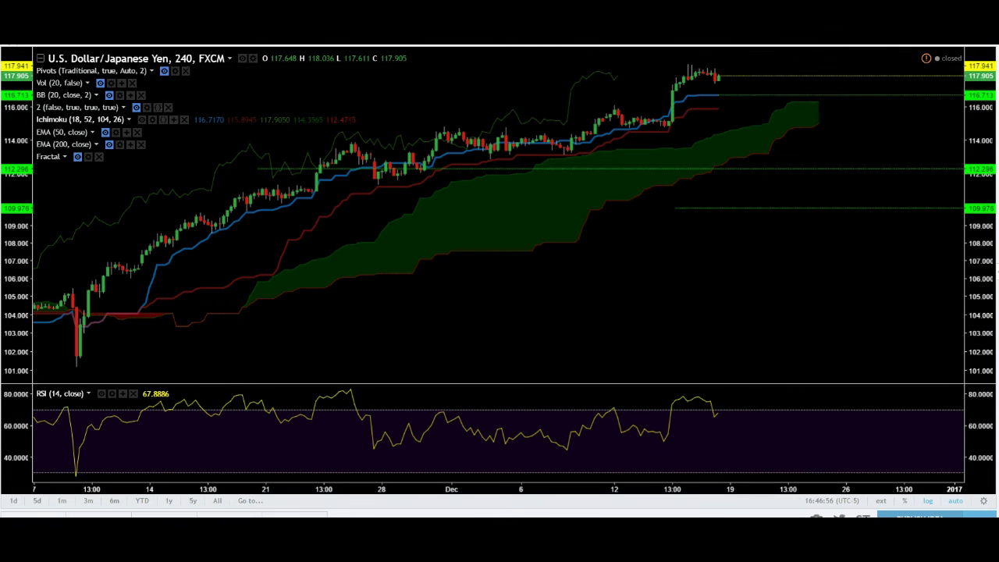
pyautogui.click(142, 39)
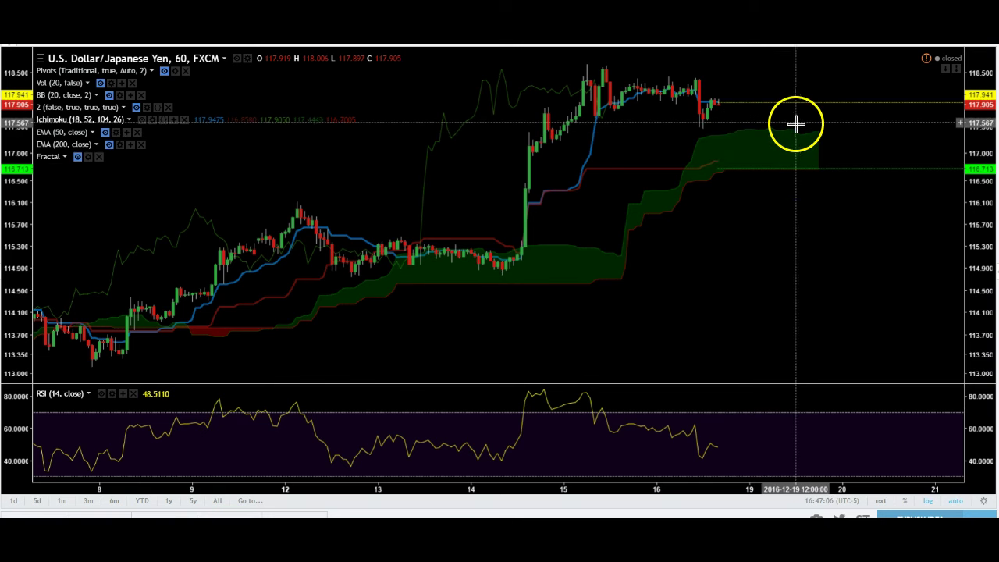
# Step: Open the USDJPY weekly chart and examine the latest candle against the green and red clouds
pyautogui.moveTo(975, 182); pyautogui.dragTo(741, 362)
pyautogui.click(145, 128)
pyautogui.click(479, 140)
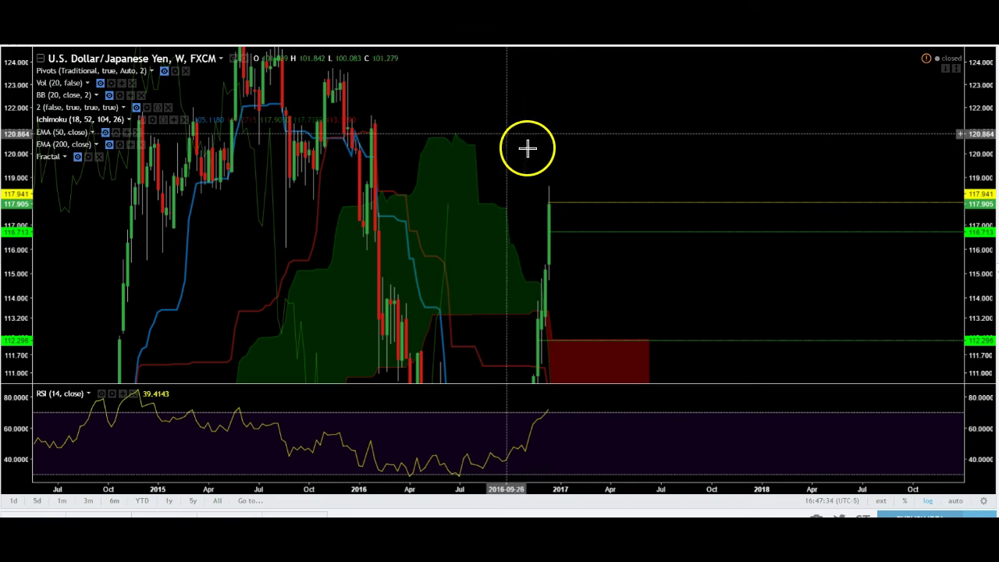
pyautogui.moveTo(979, 102); pyautogui.dragTo(968, 238)
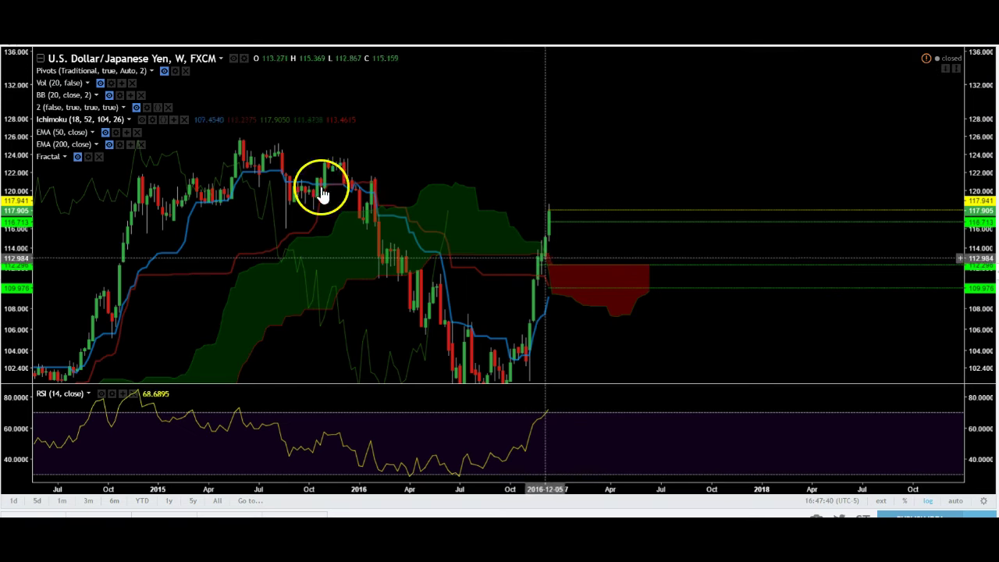
# Step: Switch USDJPY to the 5-minute timeframe with automatic price scaling and inspect price around the 117.941 level
pyautogui.click(107, 35)
pyautogui.press('5')
pyautogui.press('Return')
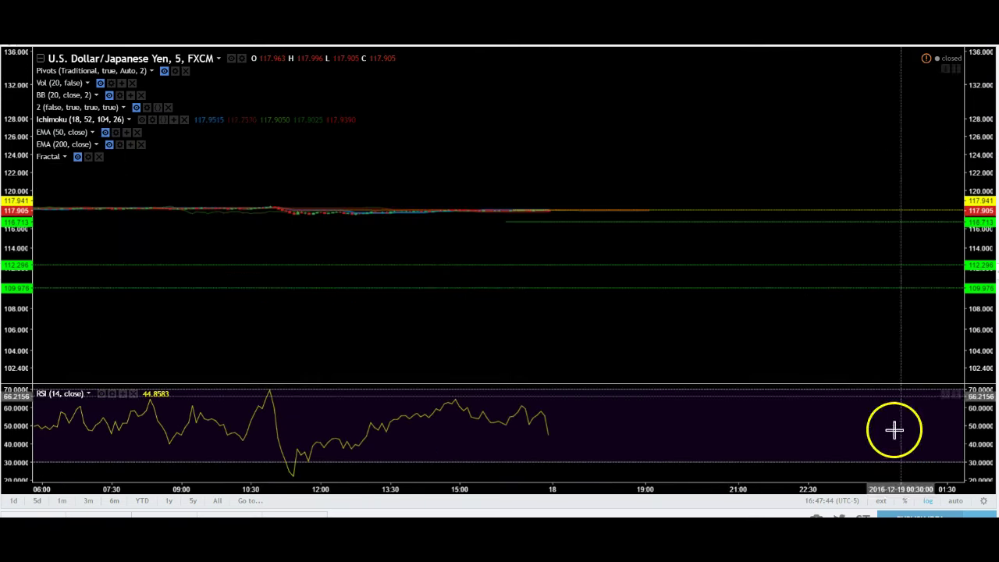
pyautogui.click(956, 501)
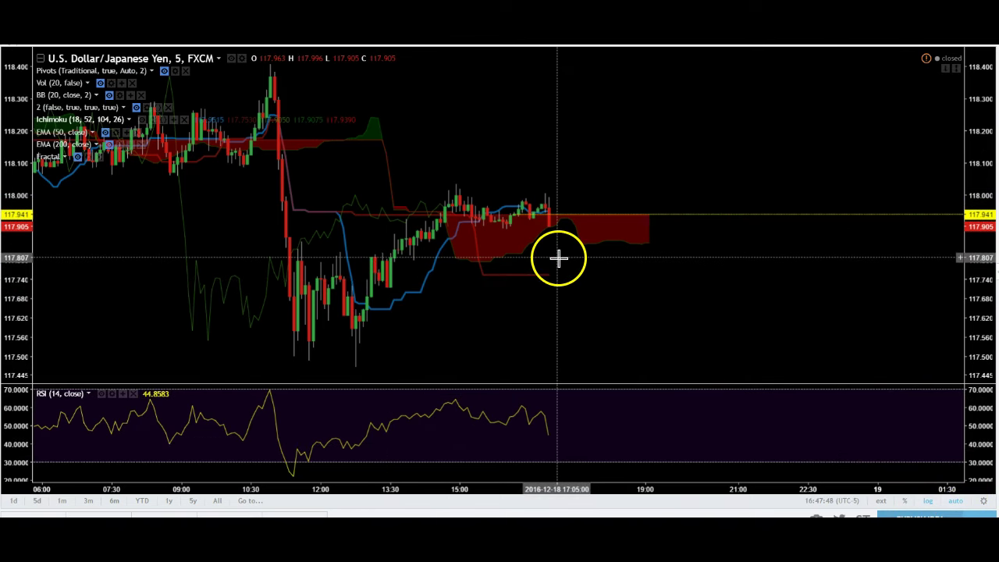
pyautogui.click(640, 318)
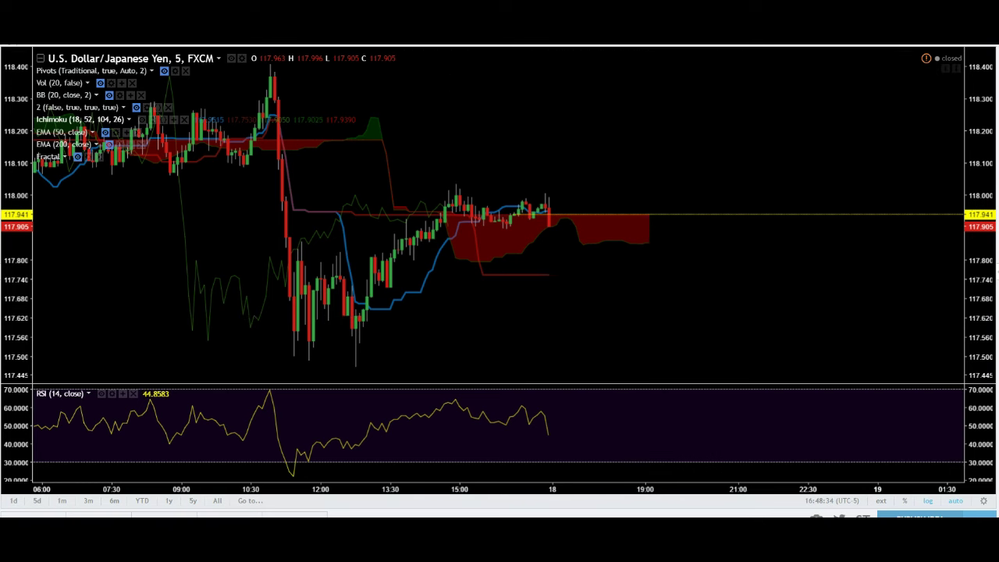
# Step: Switch USDJPY to the 60-minute timeframe and check the green cloud below price and the 116.713 level
pyautogui.write('60')
pyautogui.press('Return')
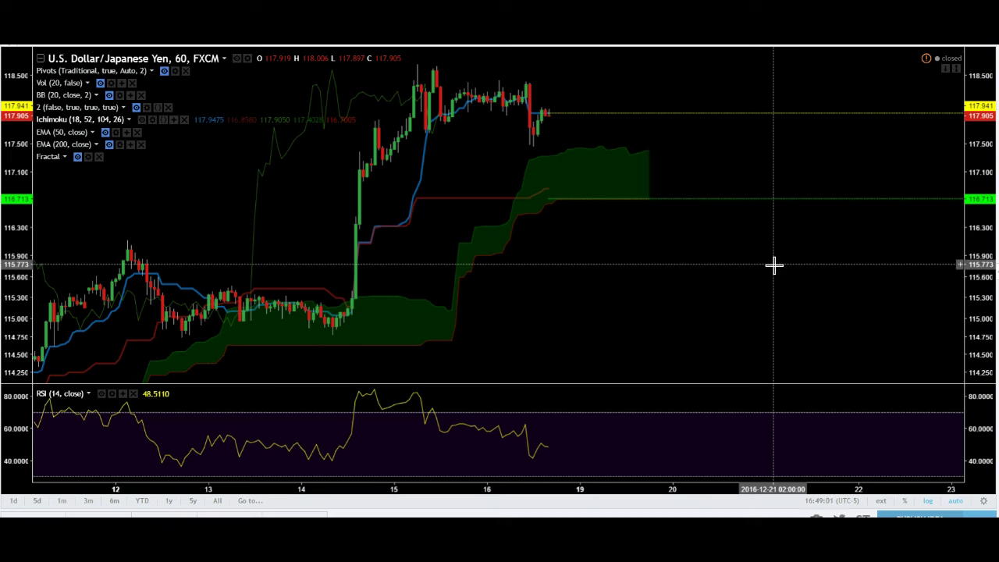
pyautogui.click(142, 501)
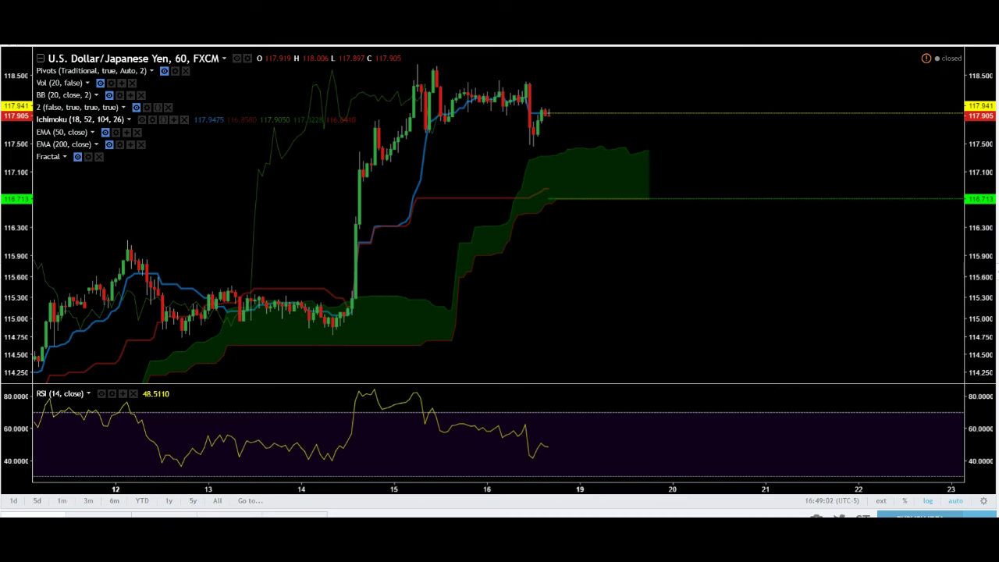